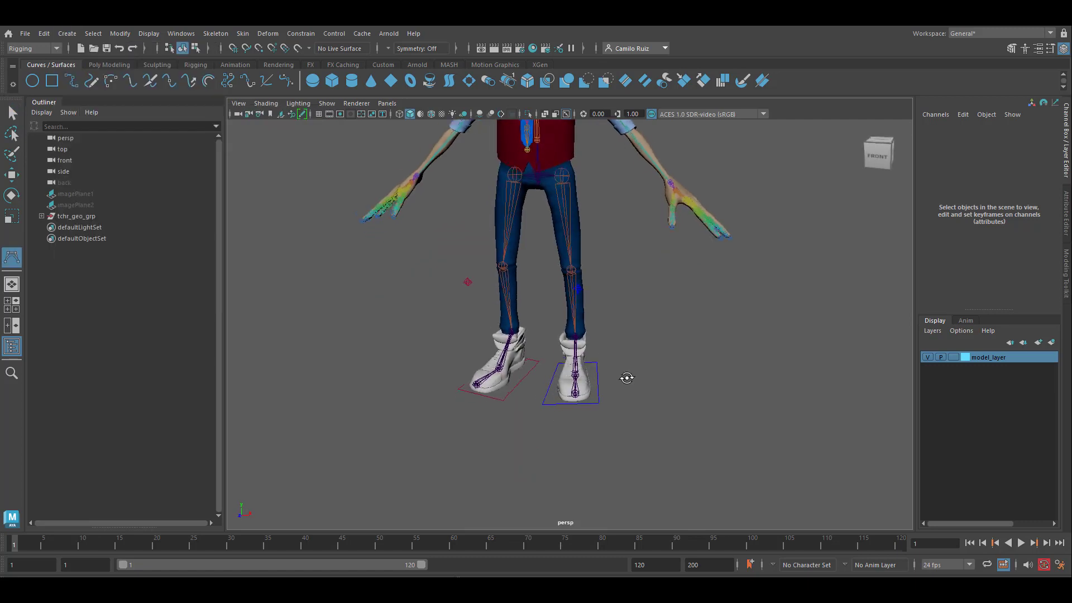
Draw a closed four-sided curve with straight edges on the ground in front of the character's feet.
left_click_drag(625, 376, 643, 385, "alt")
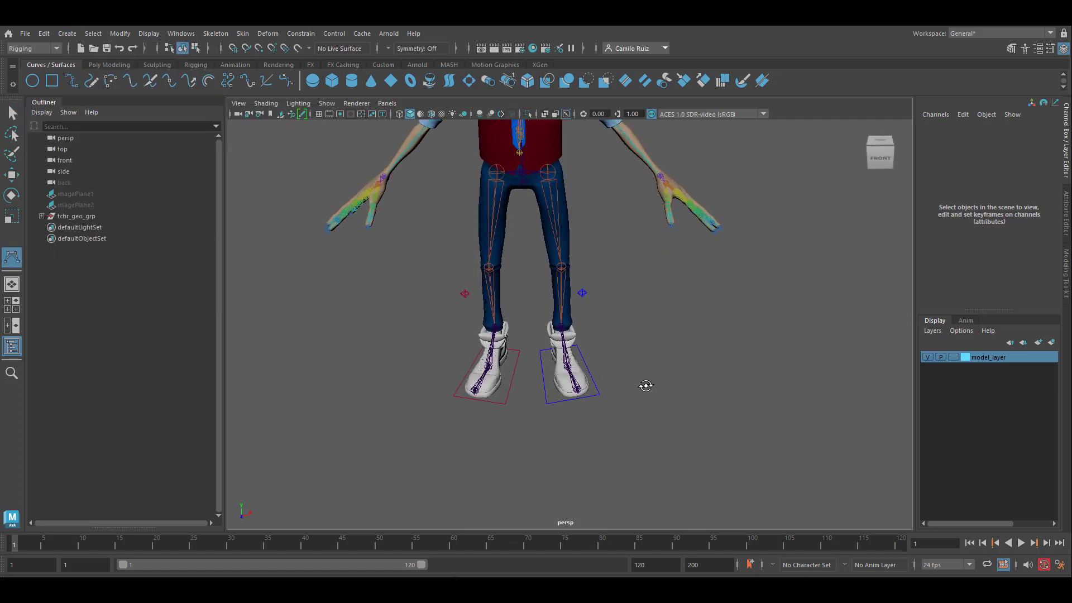
left_click(513, 432)
left_click(565, 431)
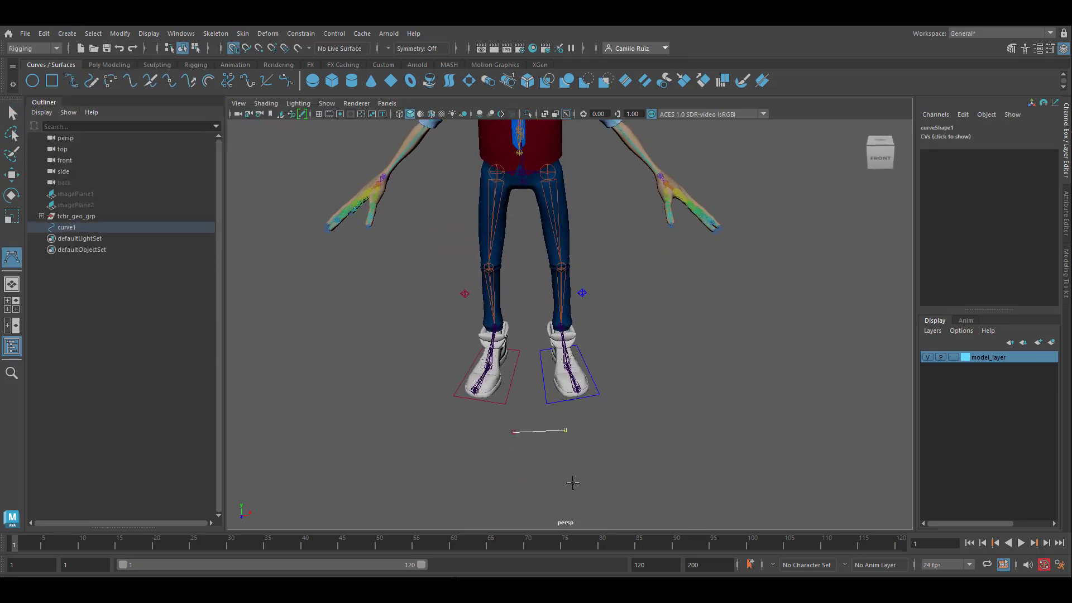
left_click(569, 483)
left_click(517, 486)
left_click(512, 431)
key("Return")
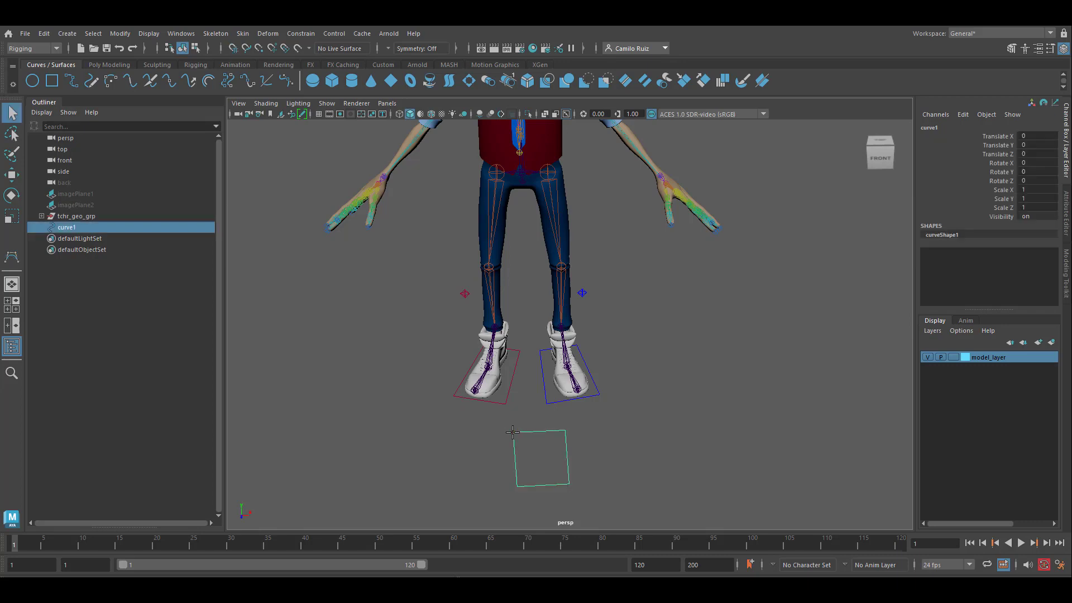
Center the new curve's pivot and hide model_layer.
left_click(120, 33)
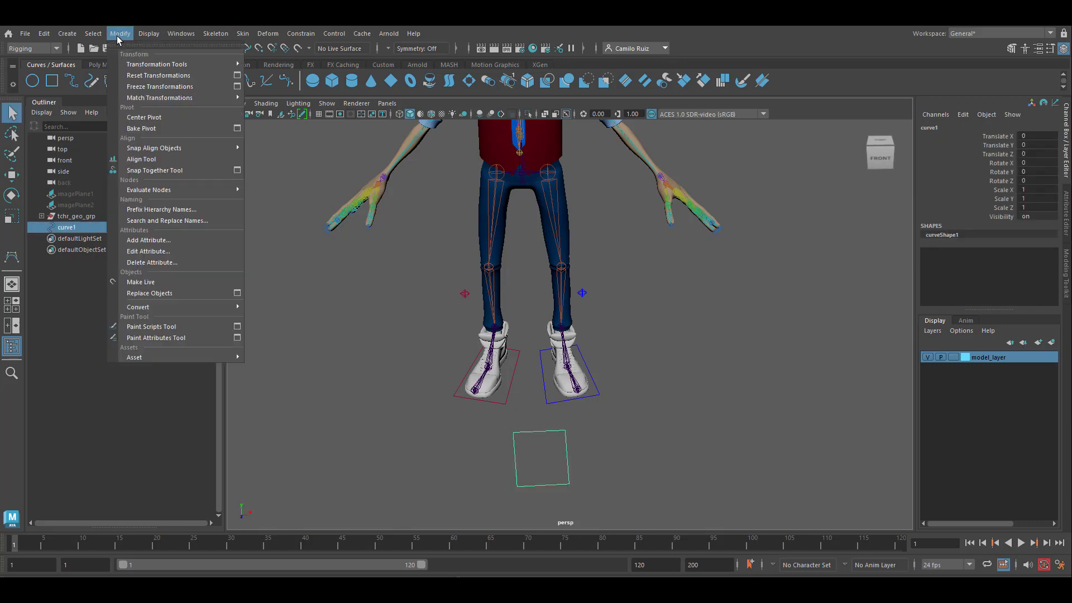
left_click(158, 118)
key("w")
left_click(928, 357)
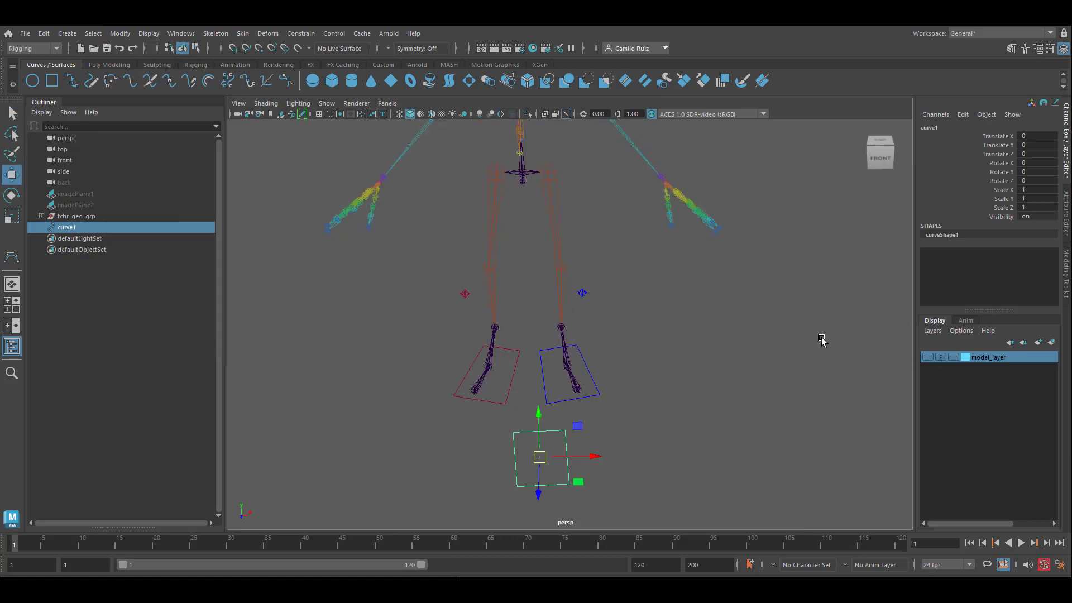
left_click_drag(820, 340, 793, 307, "alt")
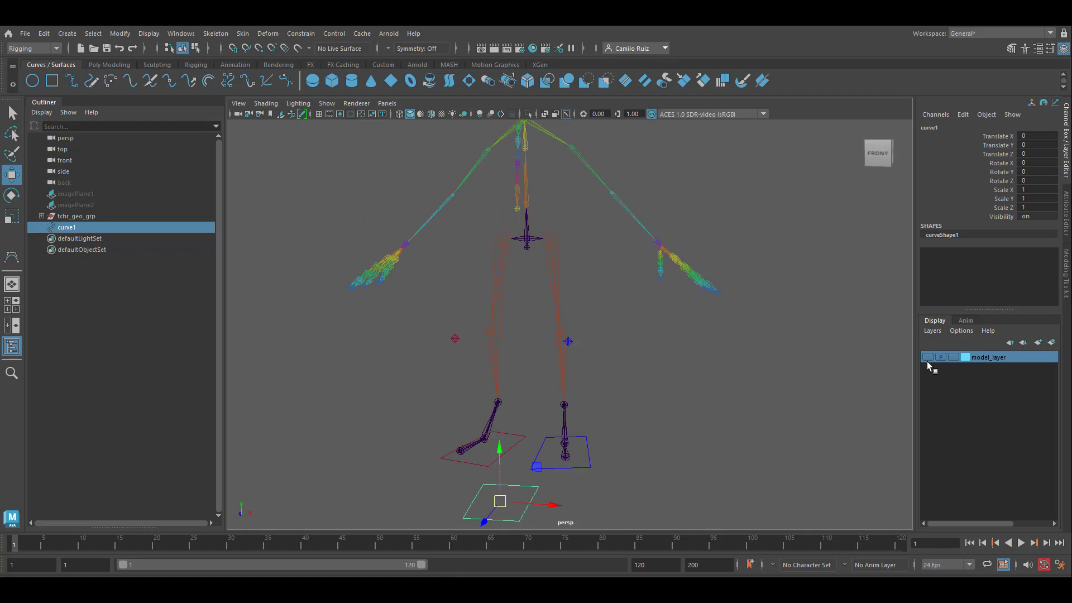
Toggle model_layer's visibility to compare mesh and skeleton, and review the layer's options for adding selected objects.
left_click(926, 357)
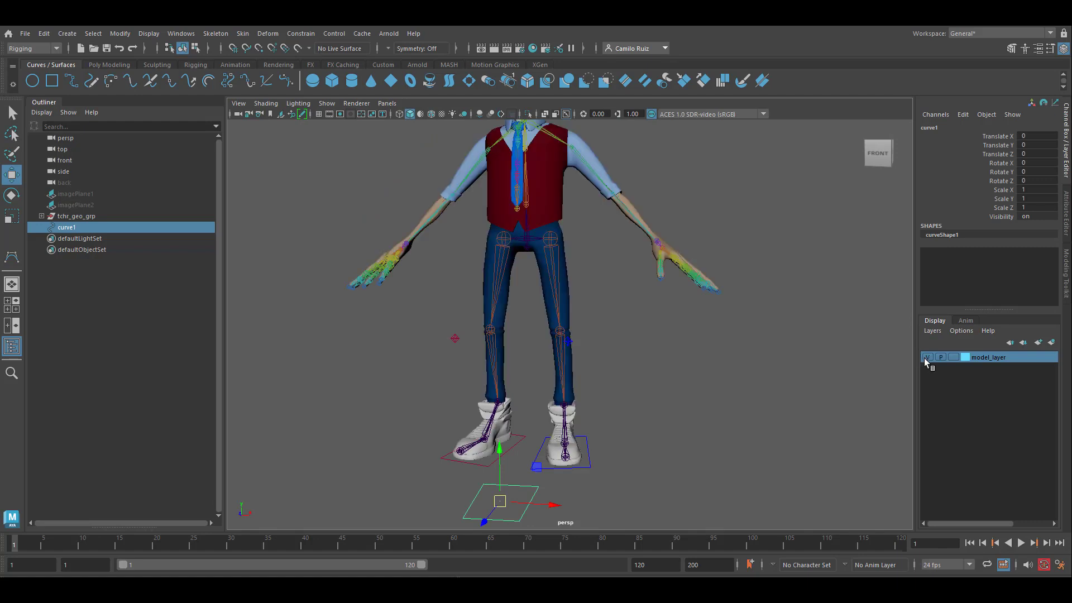
left_click(926, 357)
left_click(926, 357)
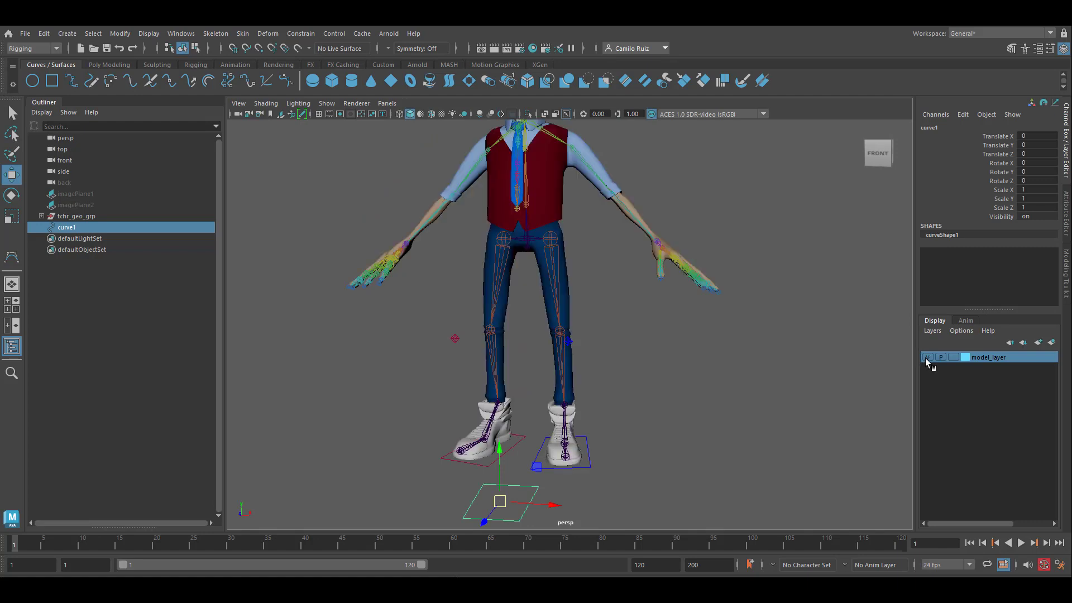
right_click(1012, 361)
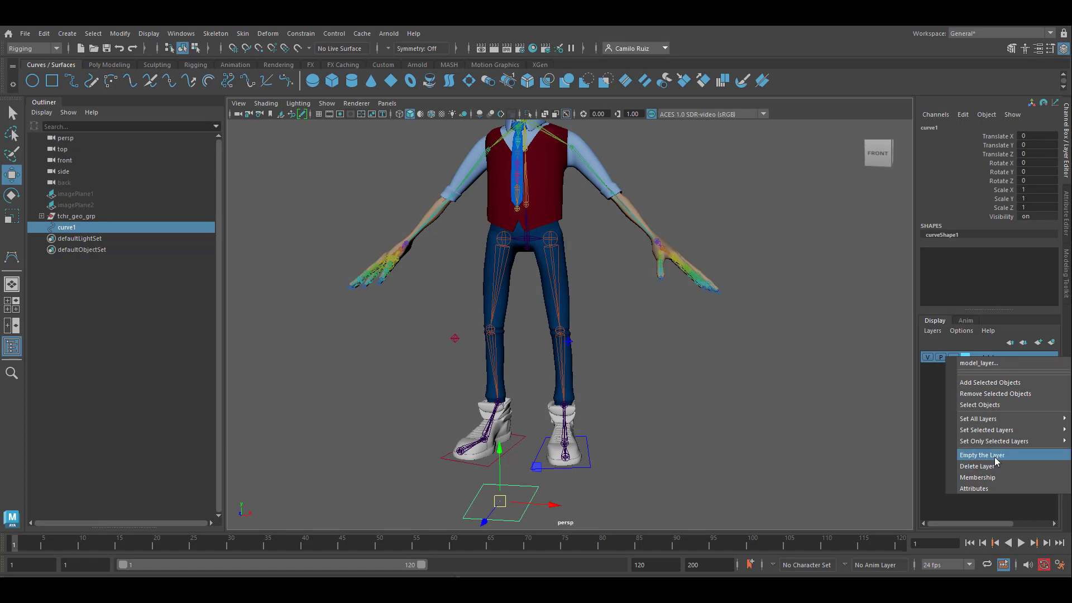
left_click(105, 274)
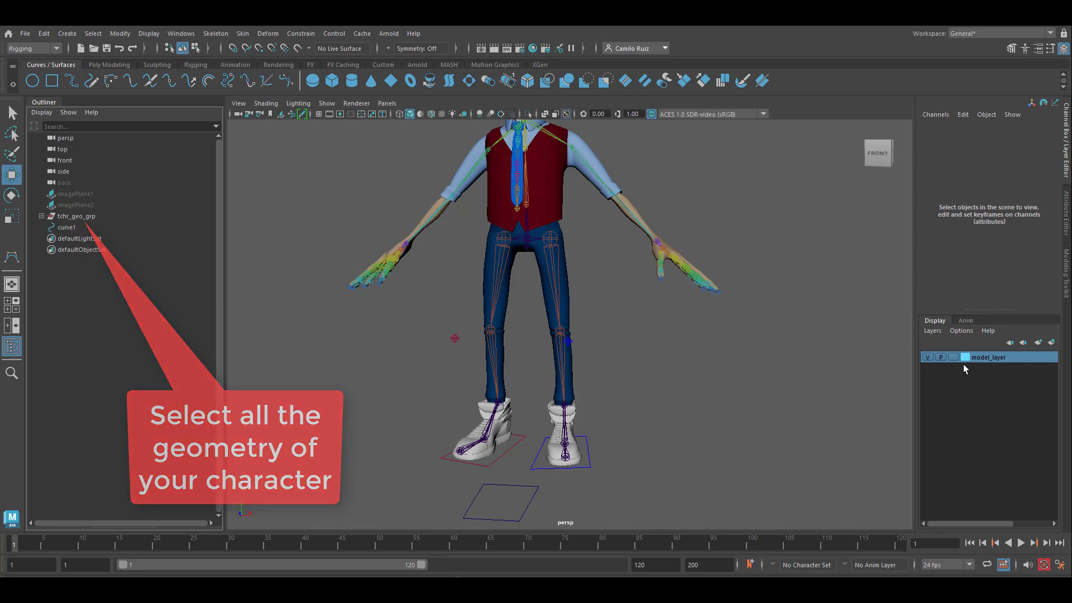
right_click(1016, 357)
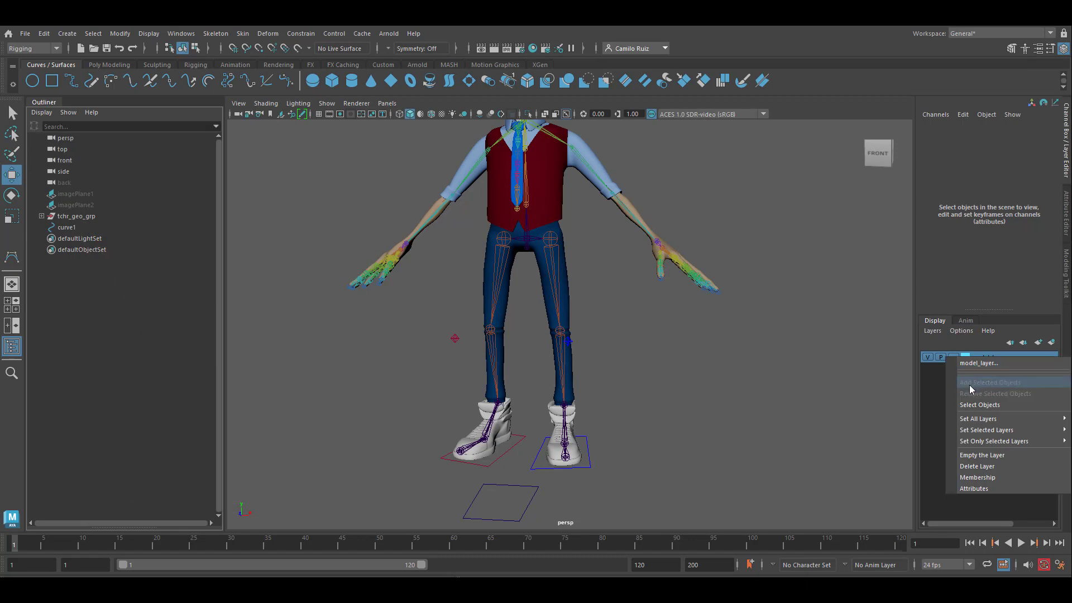
left_click(924, 358)
left_click(925, 357)
left_click(925, 357)
left_click(924, 358)
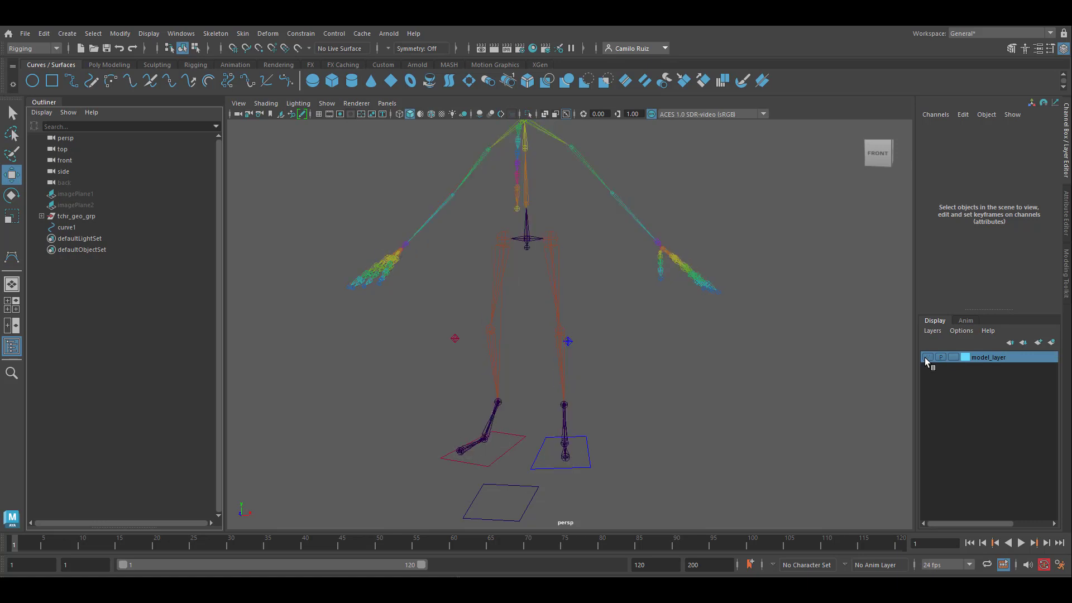
left_click(924, 357)
left_click(924, 357)
left_click(925, 357)
left_click(925, 357)
Select the square curve and snap it onto the character's left wrist joint.
left_click(497, 490)
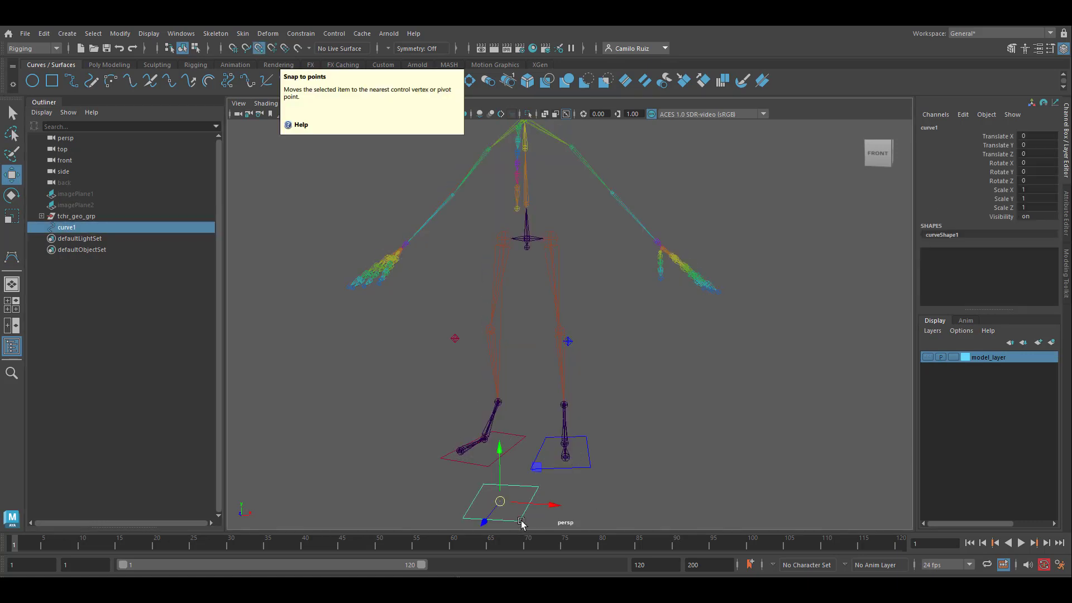
left_click_drag(501, 502, 659, 243)
left_click_drag(697, 283, 634, 322, "alt")
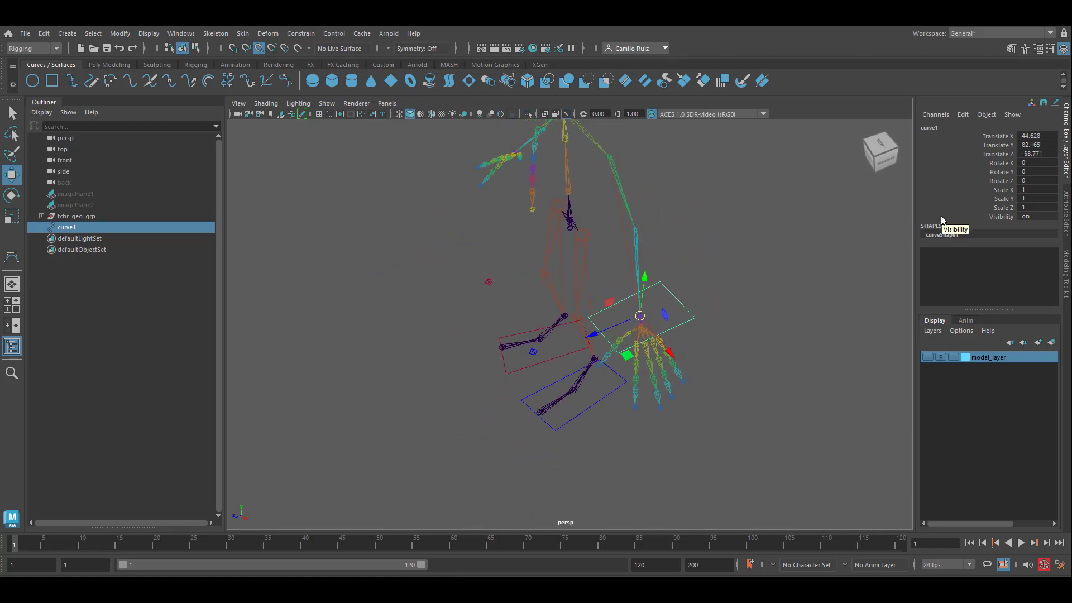
left_click(260, 49)
Set the curve's Rotate Z to -45 to tilt it along the left hand.
left_click_drag(826, 398, 726, 301, "alt")
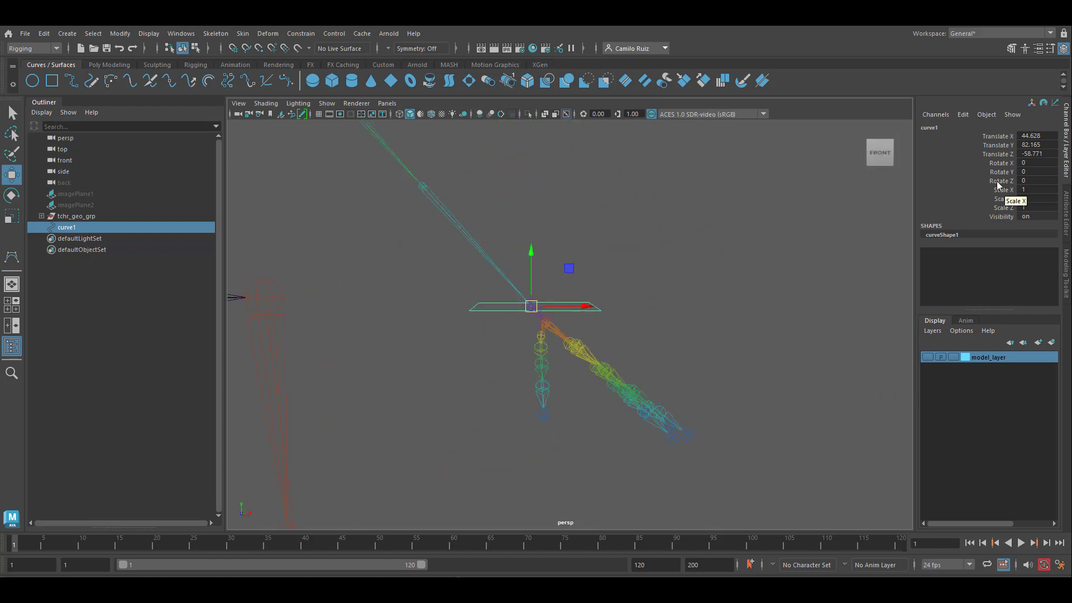
key("e")
left_click(1007, 181)
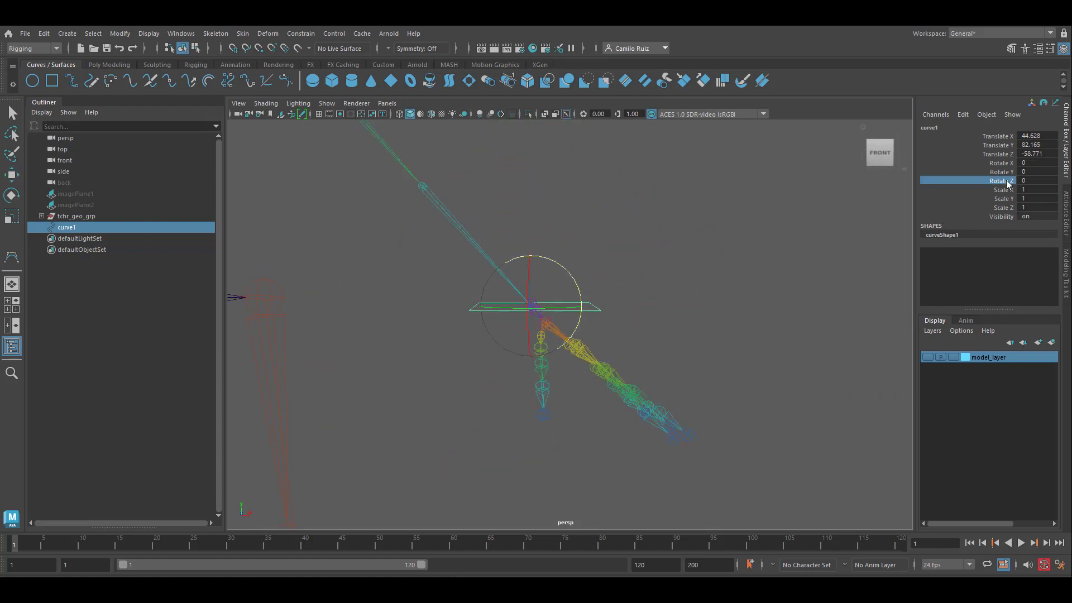
middle_click_drag(753, 263, 810, 278)
double_click(1046, 181)
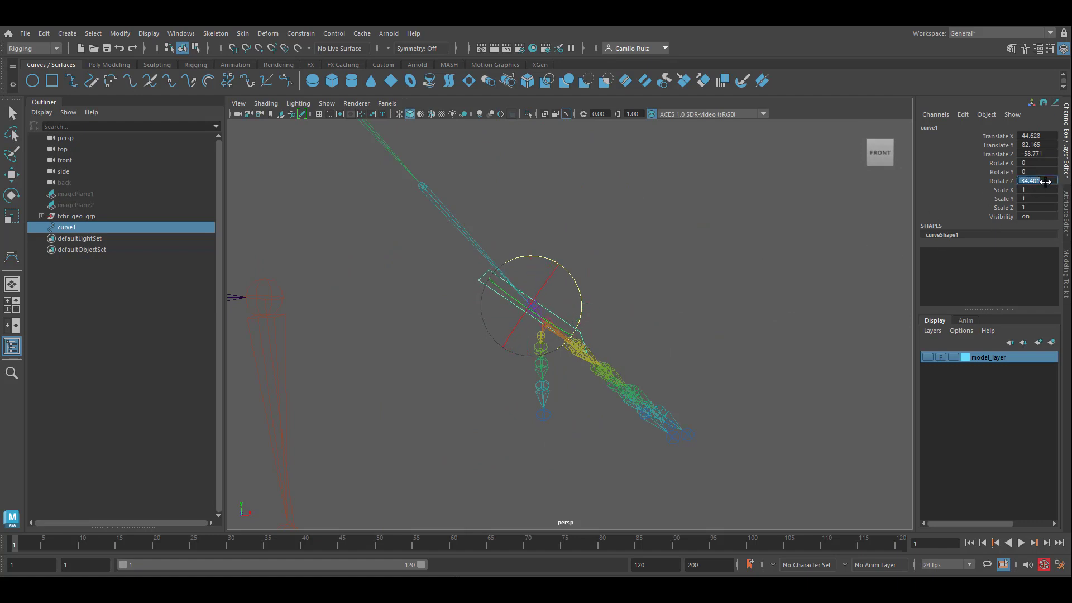
type("-45")
key("Return")
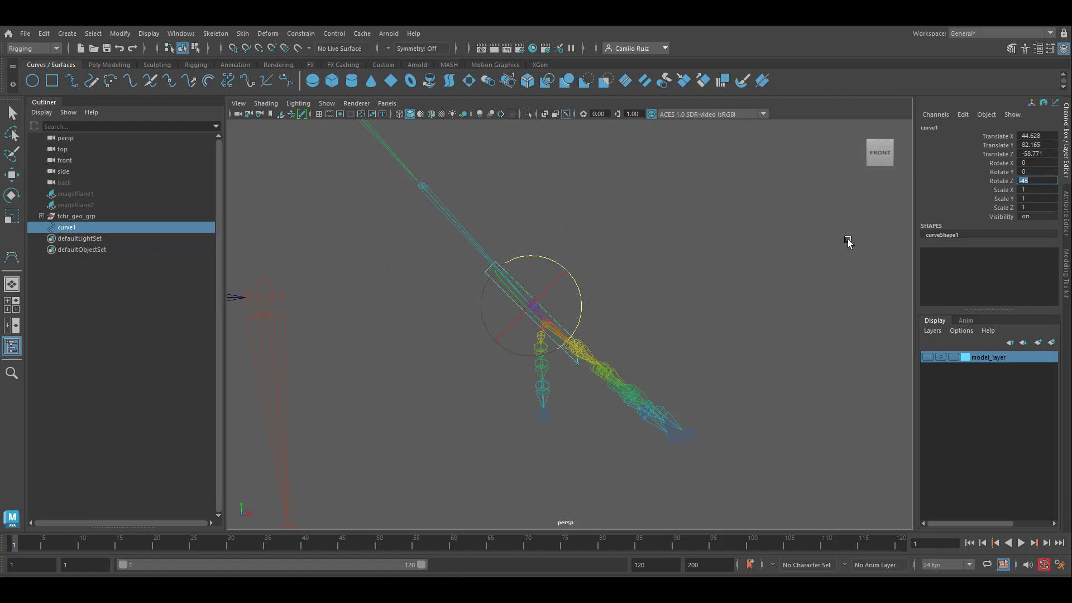
Move the curve's corner control vertices so the outline frames the left hand's joints from wrist to fingertips.
left_click_drag(653, 304, 485, 366, "alt")
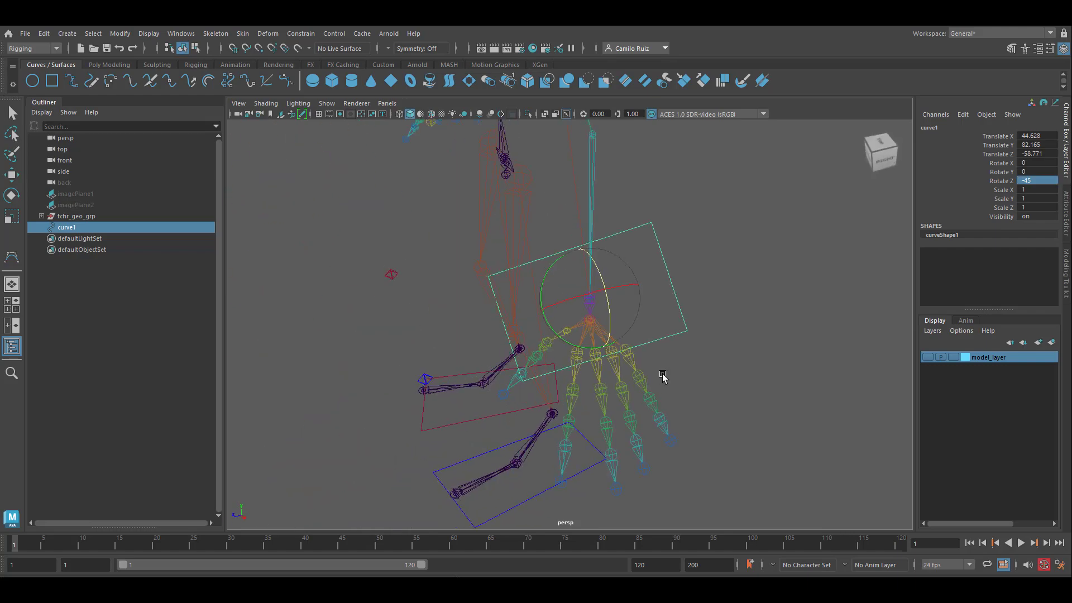
key("F8")
key("w")
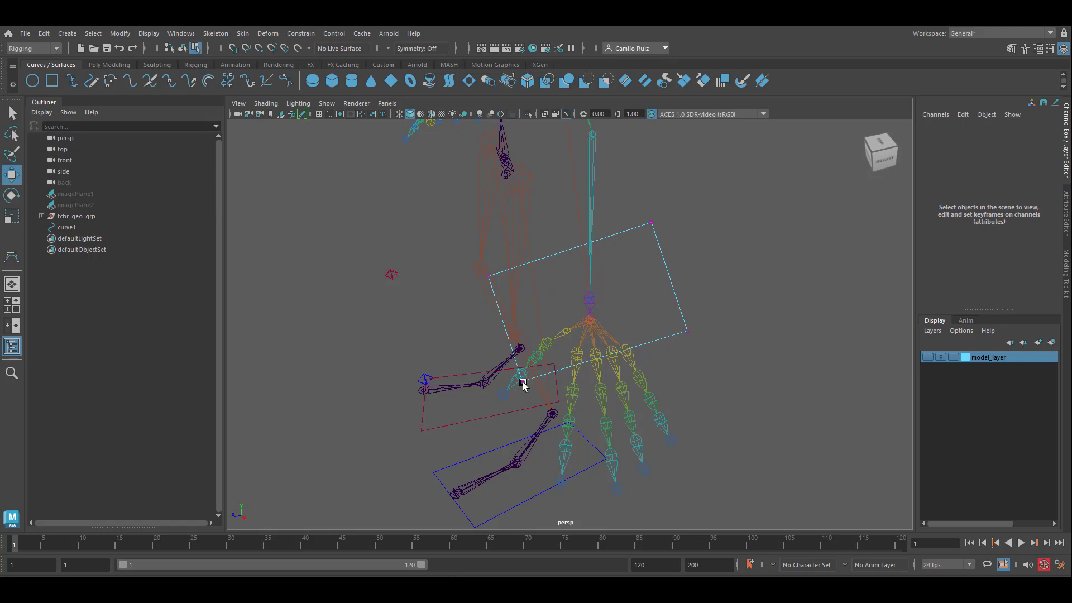
left_click_drag(517, 393, 700, 321)
left_click_drag(630, 394, 630, 514)
left_click(489, 276)
left_click_drag(446, 280, 518, 271)
left_click_drag(563, 225, 563, 266)
left_click(651, 223)
left_click_drag(657, 191, 660, 255)
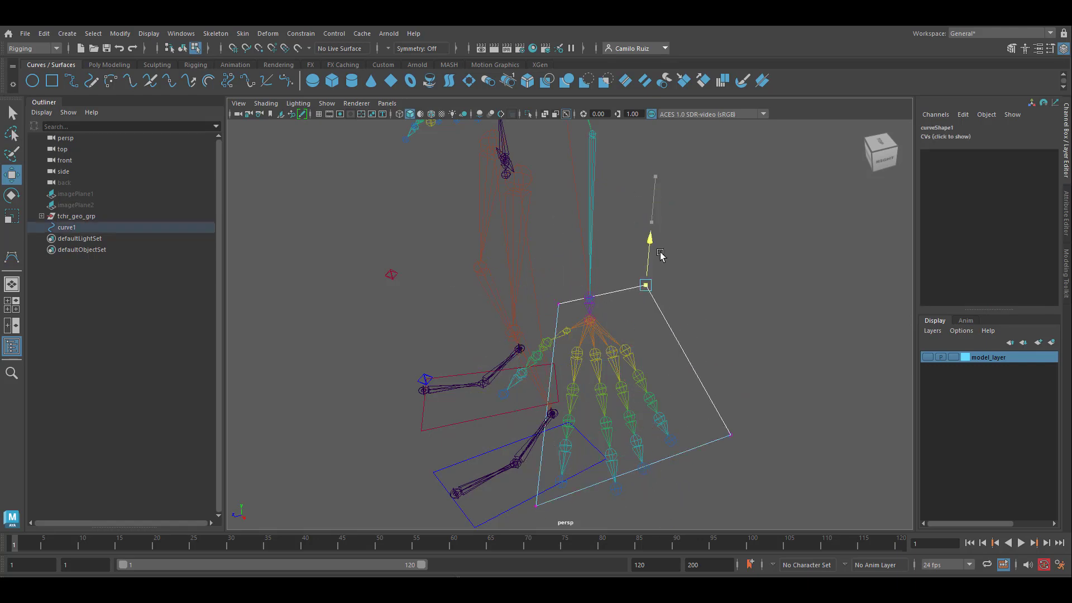
left_click_drag(614, 313, 492, 346, "alt")
left_click_drag(478, 343, 543, 332)
Refine the curve's wrist and fingertip corners as seen from above so they fit closer around the finger joints.
key("space")
key("space")
scroll(478, 266, "down", 3)
left_click_drag(491, 232, 492, 312)
left_click(438, 343)
left_click_drag(445, 395, 446, 422)
left_click_drag(490, 371, 529, 373)
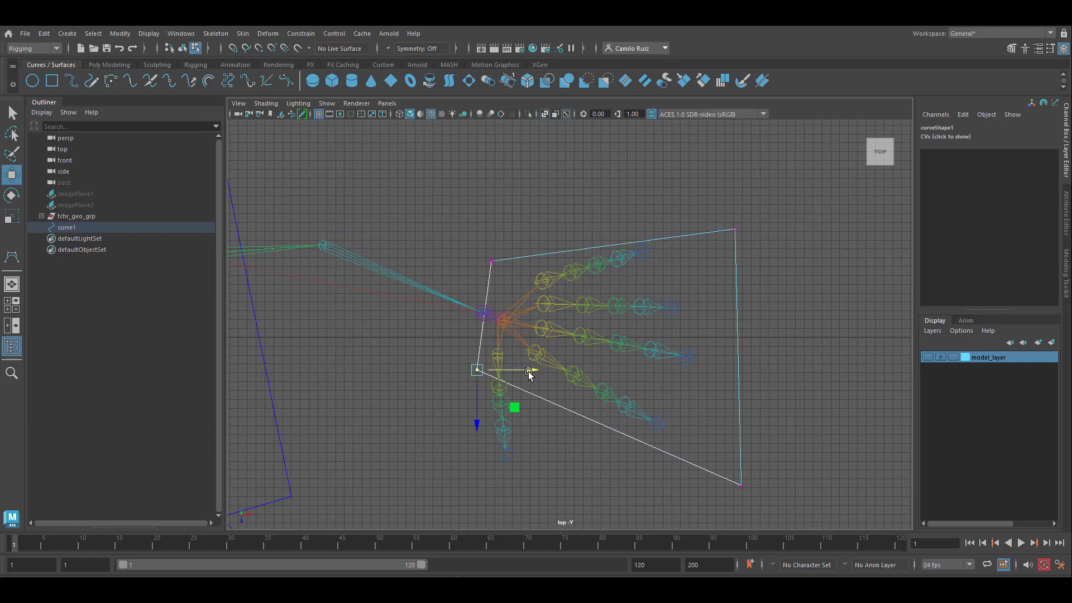
left_click_drag(491, 313, 491, 329)
left_click_drag(708, 209, 766, 503)
left_click_drag(788, 358, 743, 359)
left_click_drag(697, 519, 696, 481)
left_click_drag(712, 246, 680, 208)
left_click_drag(740, 230, 714, 230)
left_click_drag(642, 199, 726, 488)
Scale, rotate and move the curve's control vertices in the front view to align the outline with the fingers' slope.
key("space")
key("space")
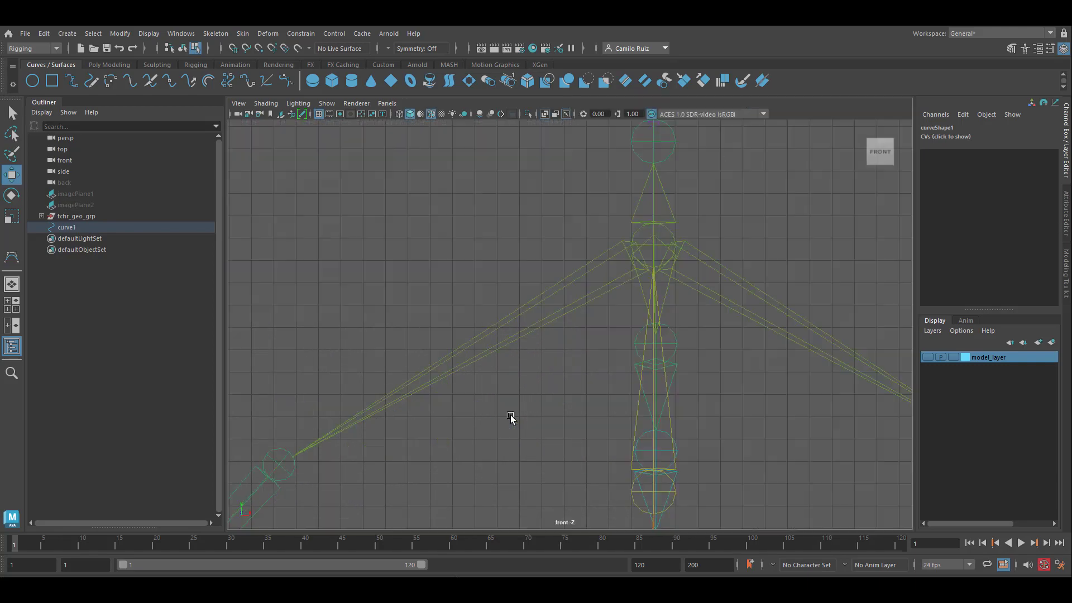
key("f")
left_click_drag(550, 324, 641, 426)
key("r")
left_click_drag(552, 313, 849, 408)
key("e")
left_click_drag(748, 359, 738, 394)
key("w")
key("ctrl+a")
key("ctrl+a")
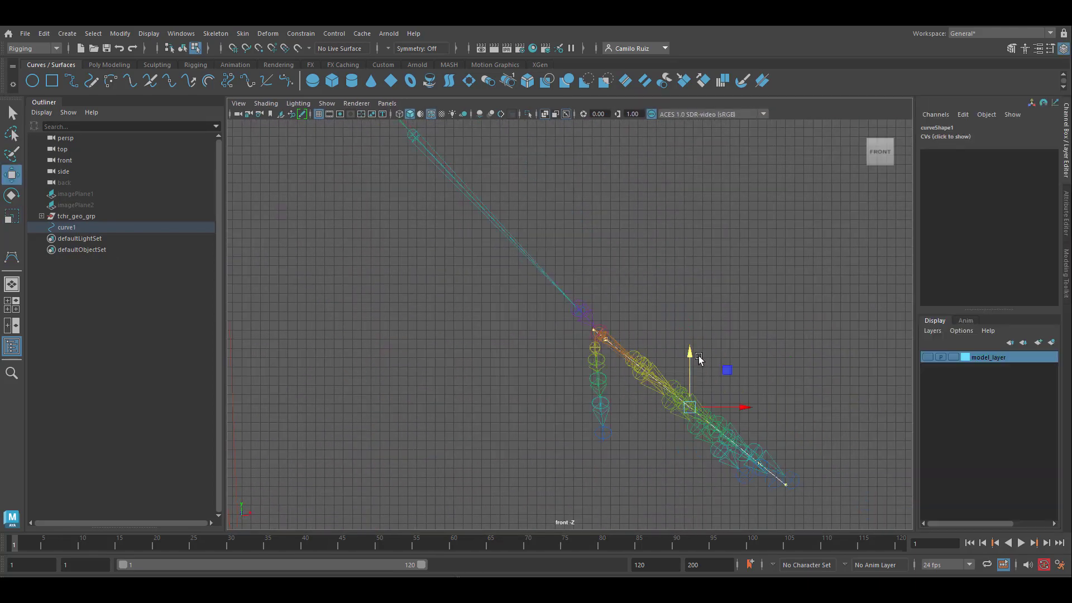
Return to object selection, show model_layer and scale the hand curve uniformly to 1.378 with Translate Z at -57.643.
key("F8")
key("space")
key("space")
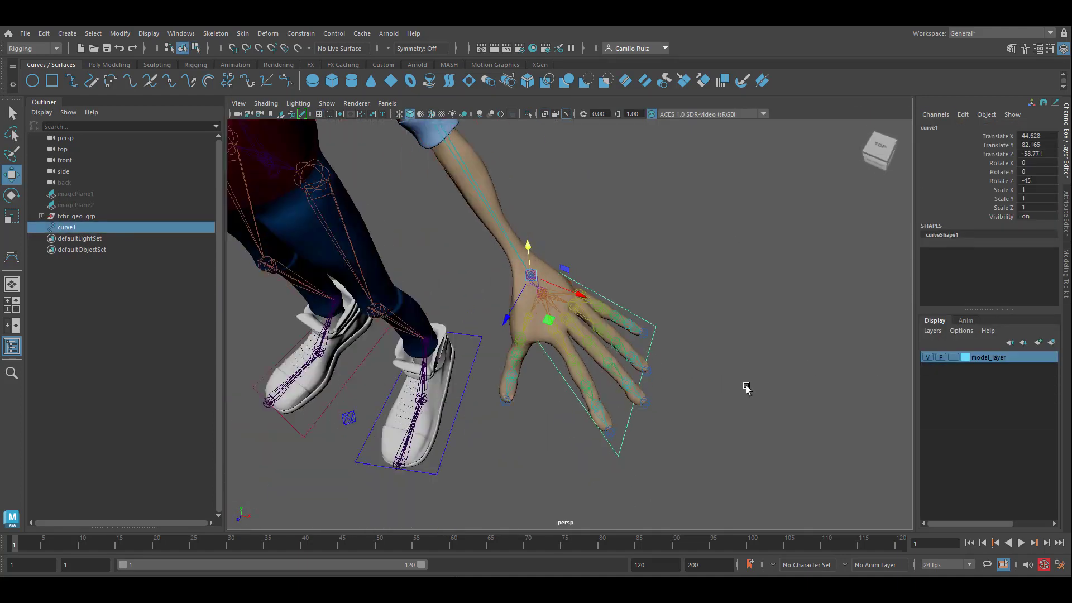
left_click_drag(747, 387, 604, 293, "alt")
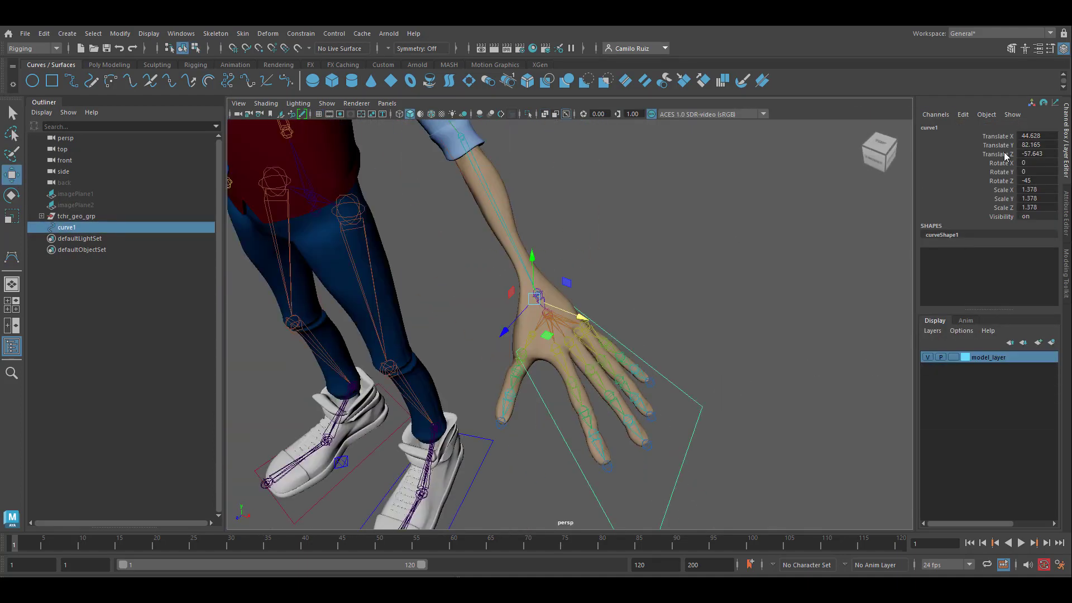
left_click(998, 136)
left_click_drag(684, 268, 675, 311, "alt")
Move the curve's wrist-side control vertices up and back toward the wrist to fit the hand mesh.
key("F8")
left_click_drag(491, 279, 596, 343)
left_click_drag(550, 268, 550, 209)
key("space")
left_click_drag(565, 318, 574, 295)
left_click_drag(504, 449, 476, 244)
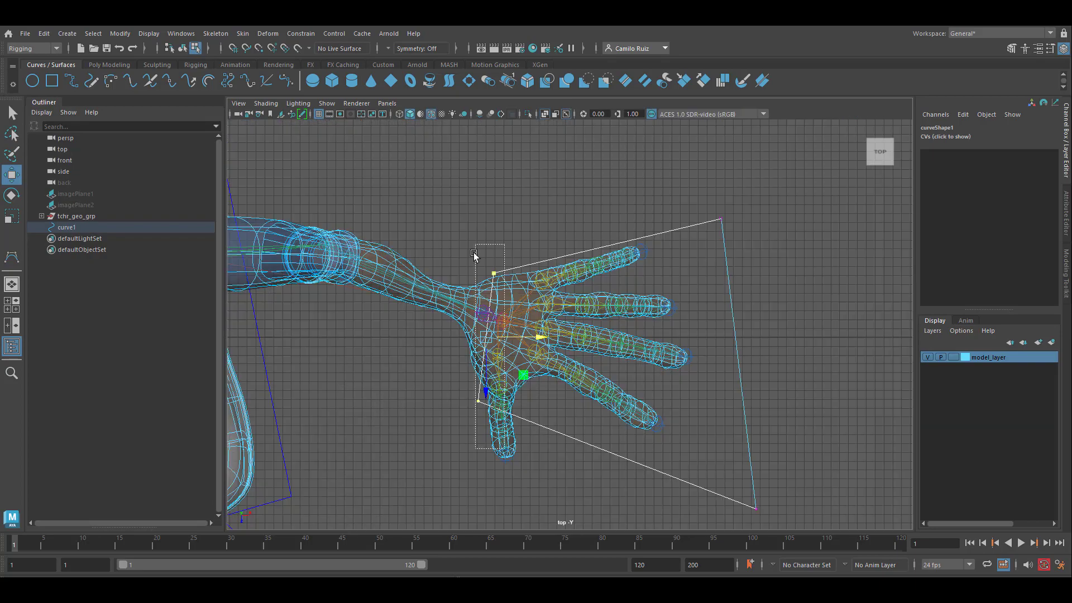
left_click_drag(539, 337, 518, 337)
key("space")
left_click_drag(395, 370, 395, 360)
Adjust individual control vertices of the hand curve in the perspective and front views to follow the fingers' slope.
key("space")
left_click(545, 292)
left_click_drag(591, 290, 522, 280, "alt")
middle_click_drag(684, 439, 670, 299, "alt")
left_click(464, 476)
key("space")
middle_click_drag(523, 487, 338, 389, "alt")
left_click_drag(720, 417, 658, 416)
left_click_drag(609, 379, 609, 352)
key("space")
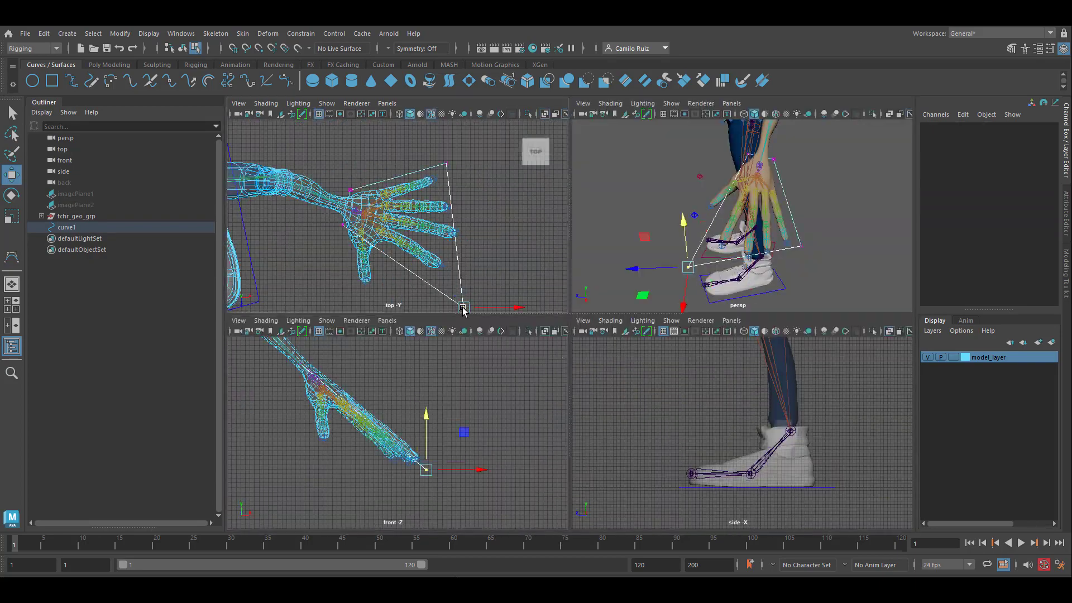
Fine-tune the curve's two fingertip corners as seen from above to frame the fingers more tightly.
left_click_drag(462, 308, 461, 291)
middle_click_drag(460, 290, 442, 236, "alt")
left_click_drag(482, 235, 473, 236)
middle_click_drag(472, 240, 489, 282, "alt")
left_click(445, 152)
left_click_drag(445, 202, 445, 211)
left_click_drag(492, 160, 499, 160)
left_click(450, 276)
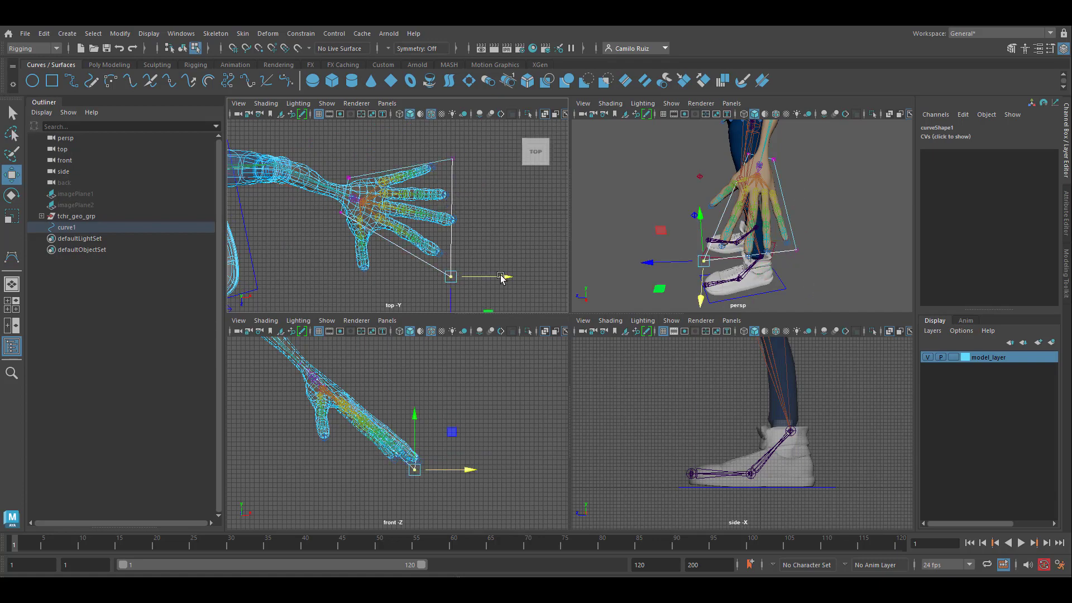
Return to object selection and freeze the hand curve's transformations.
key("space")
left_click_drag(653, 245, 695, 229, "alt")
key("F8")
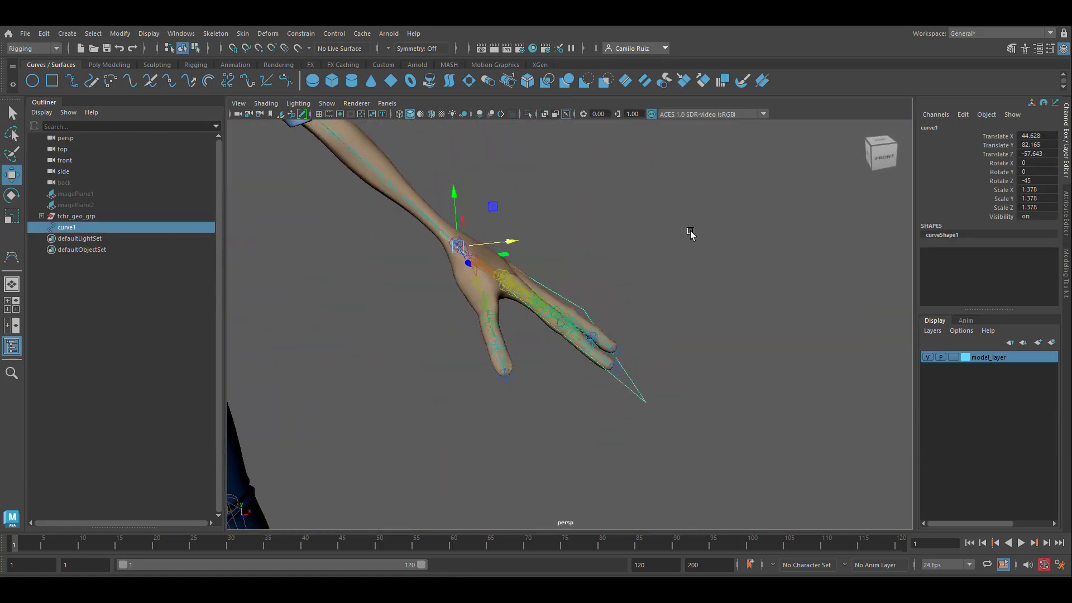
left_click_drag(639, 237, 611, 240, "alt")
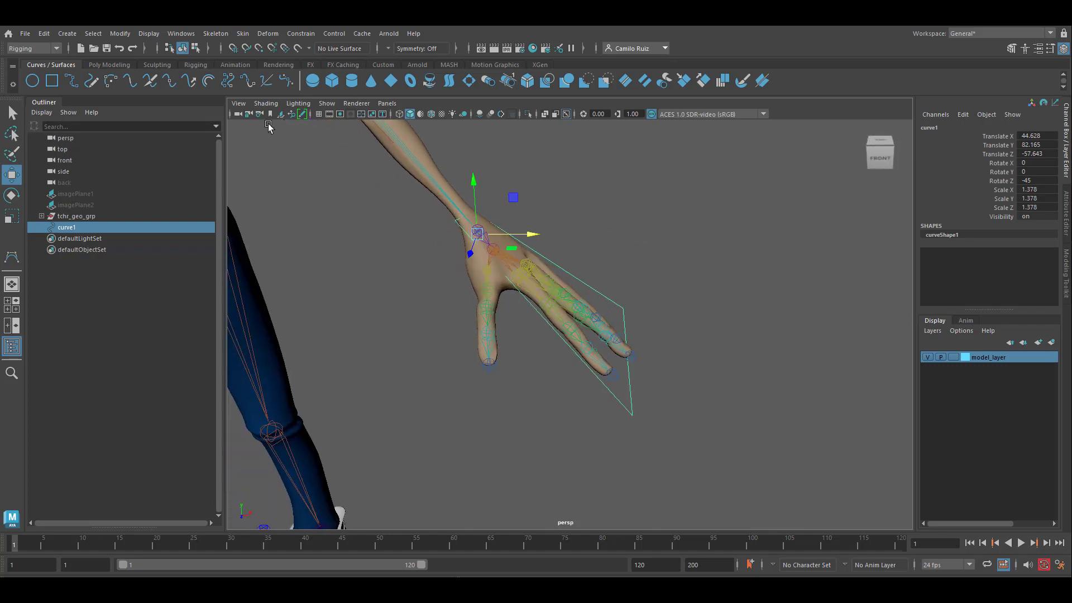
left_click(121, 34)
left_click(160, 87)
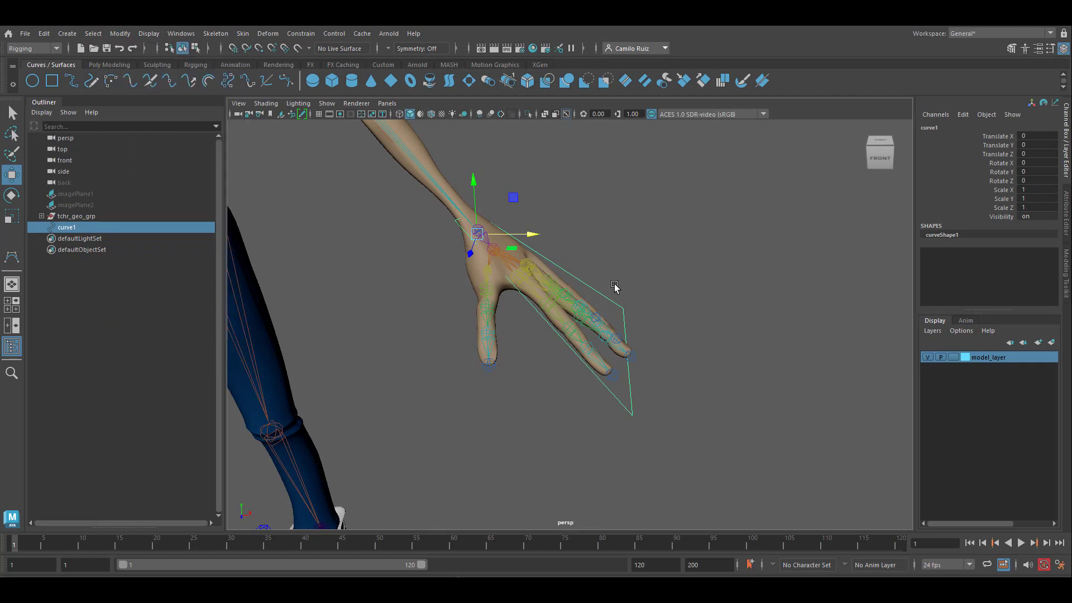
Duplicate the hand curve, group the copy and set the group's Scale X to -1 to mirror it onto the opposite hand.
key("ctrl+d")
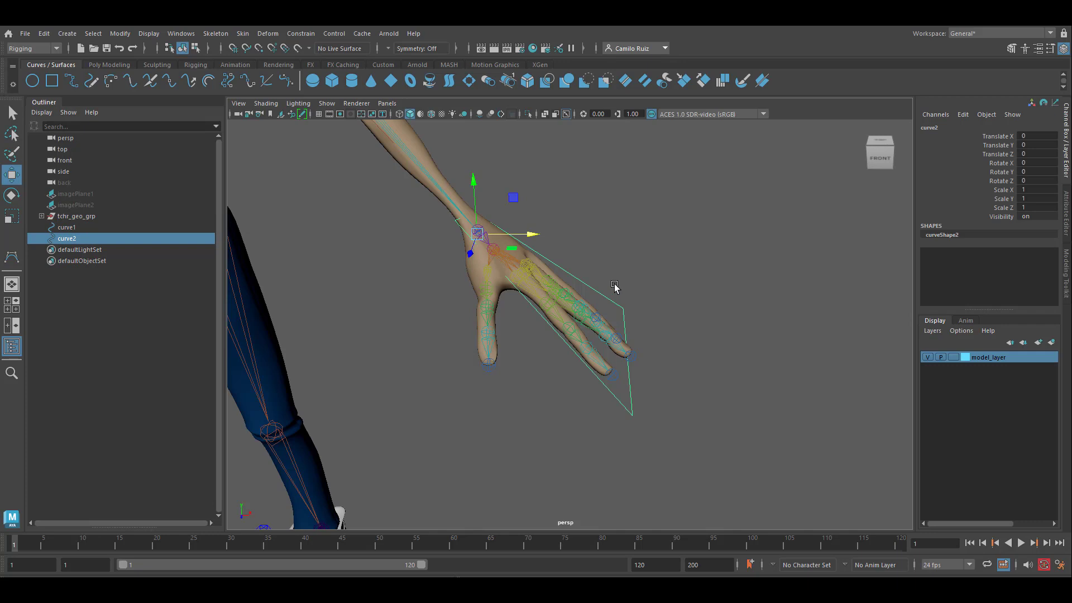
key("ctrl+g")
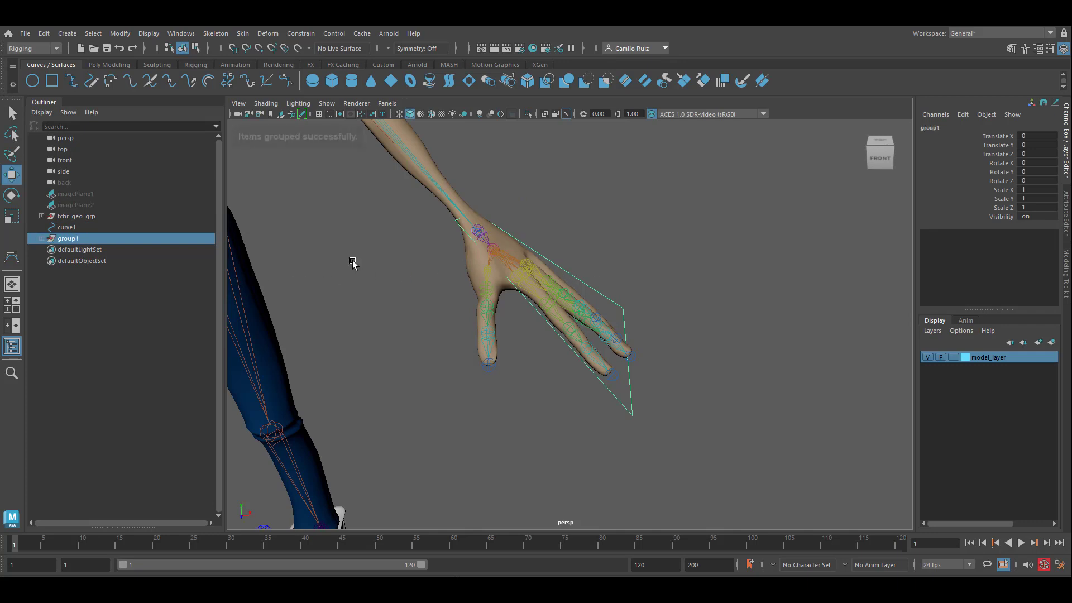
left_click(1034, 189)
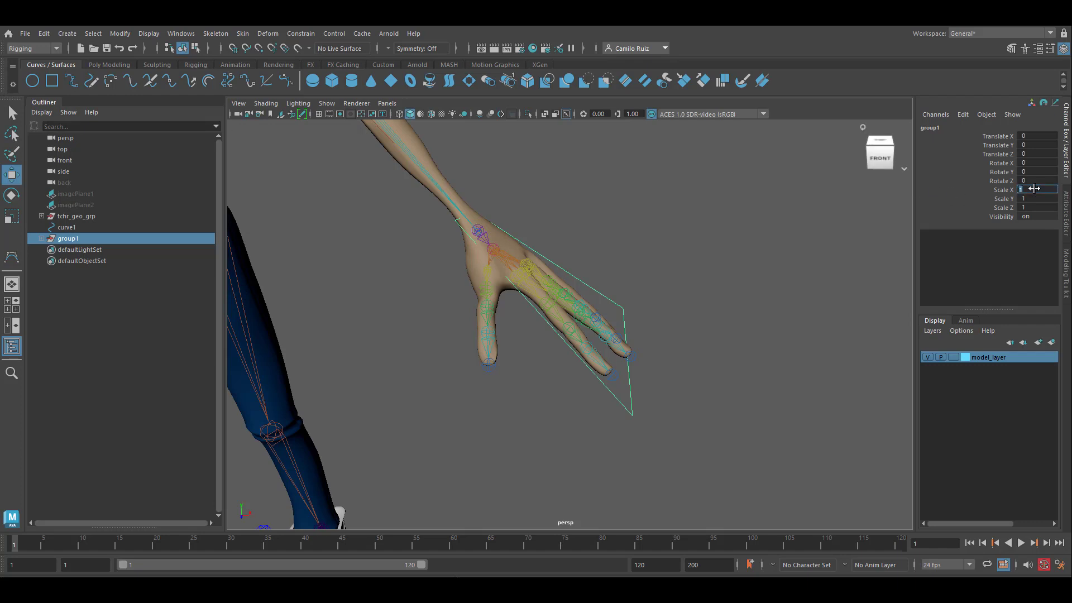
type("-1")
key("Return")
key("a")
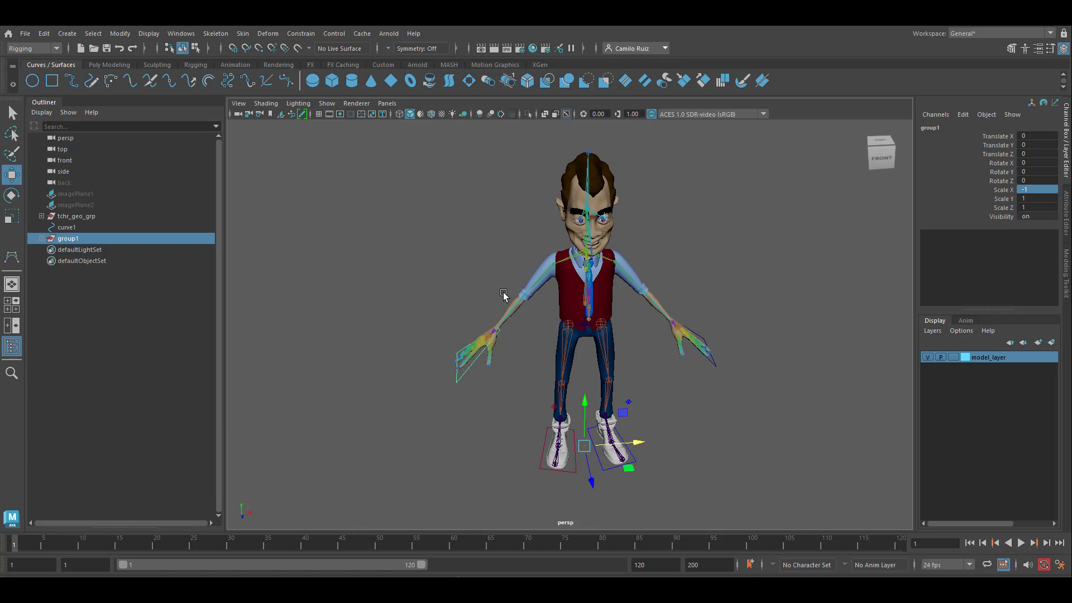
Ungroup the mirrored hand curve and freeze its transformations.
left_click(43, 33)
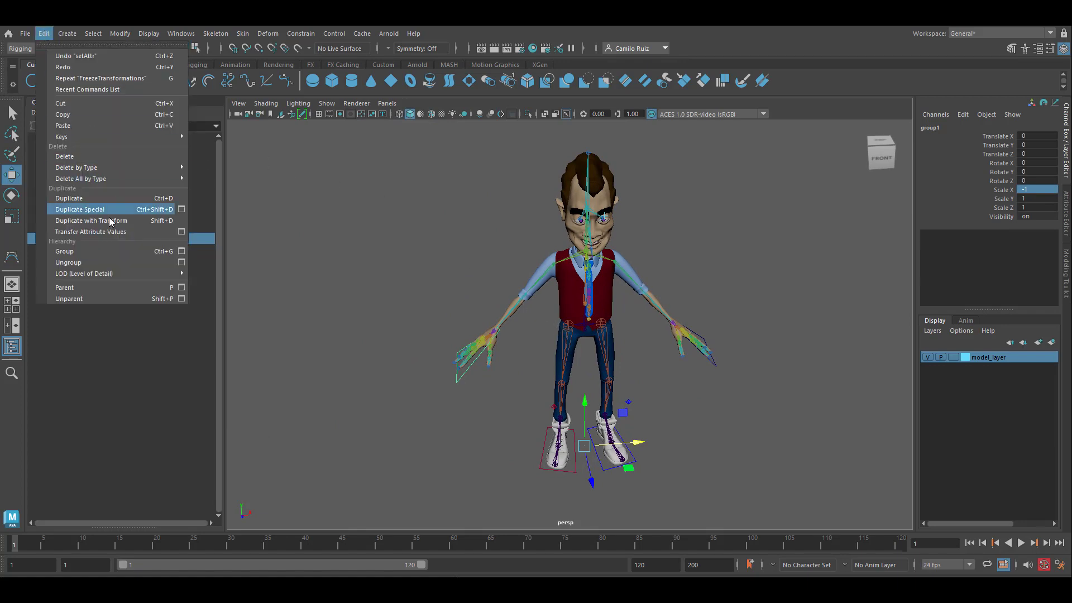
left_click(103, 266)
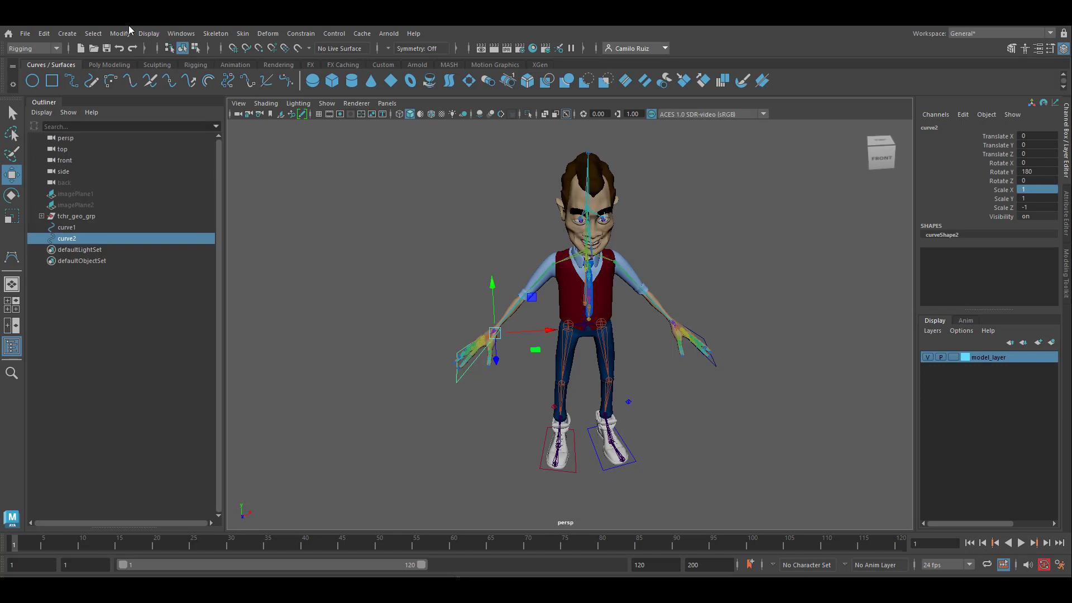
left_click(114, 38)
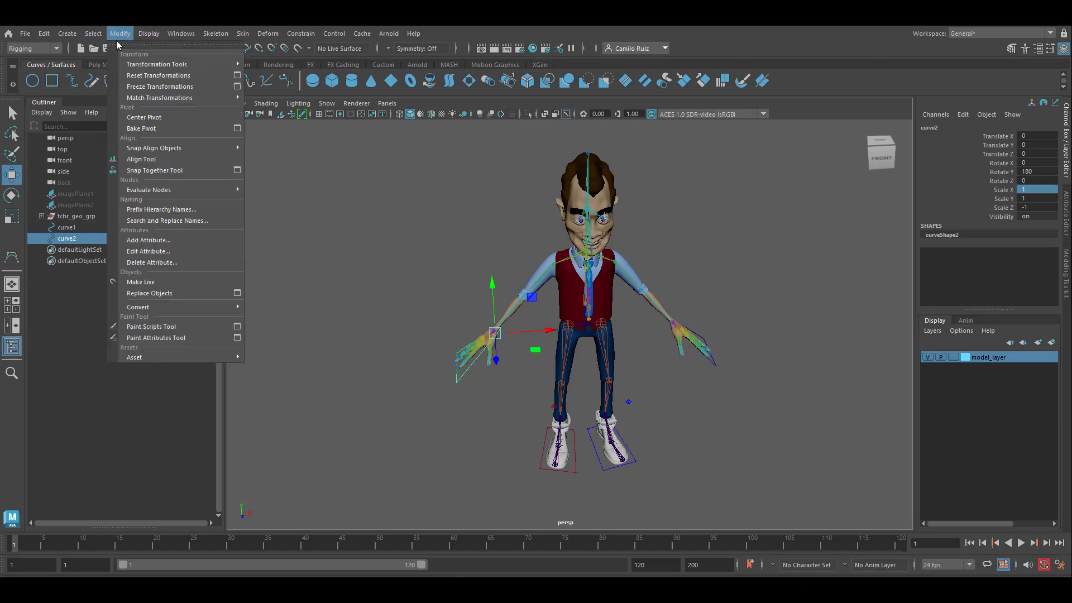
left_click(146, 87)
Rename the curve around the character's left hand to anim_l_arm01.
left_click(709, 350)
left_click(938, 127)
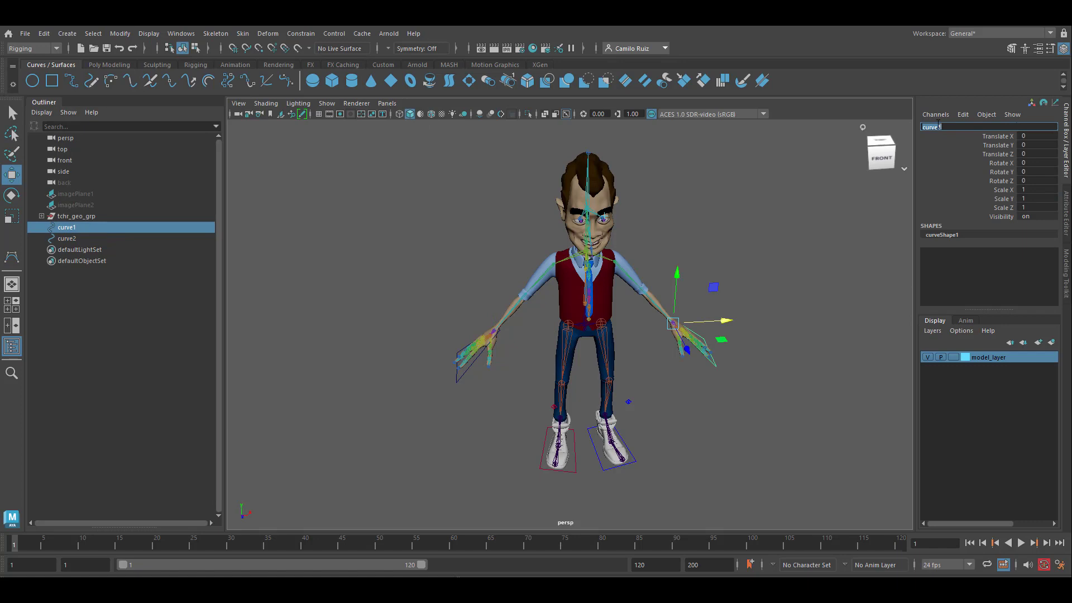
type("anim_l_arm01")
key("Return")
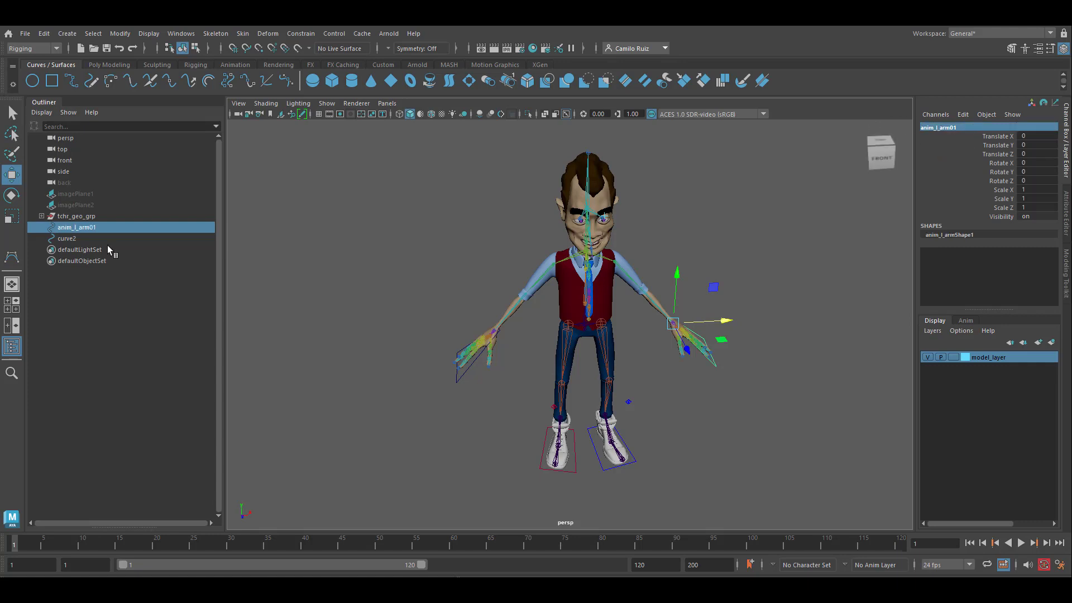
Rename the mirrored curve around the right hand to anim_r_arm01.
left_click(76, 239)
double_click(935, 129)
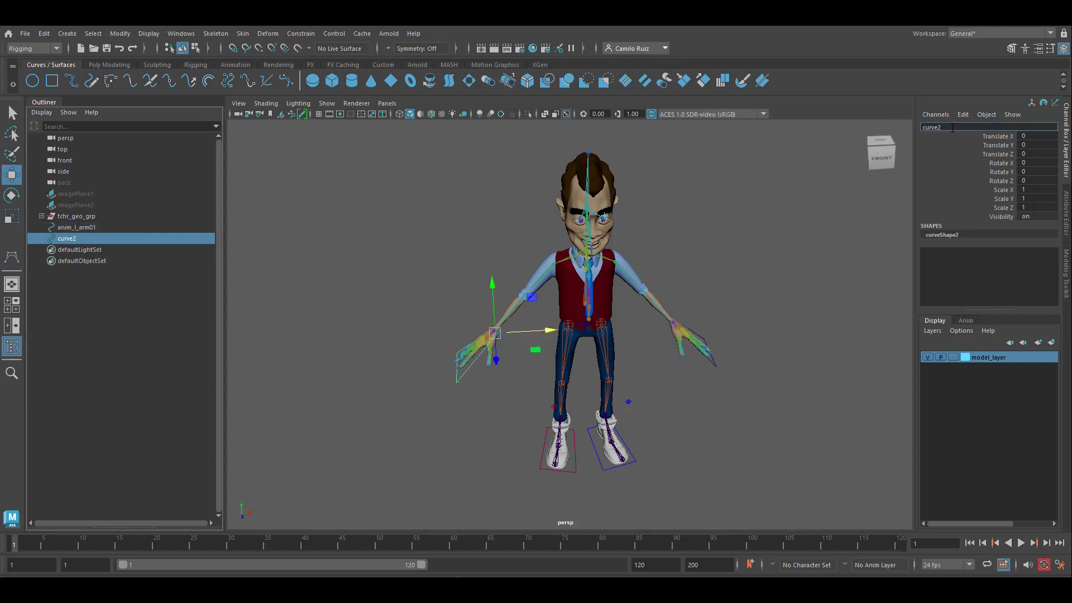
type("anim_l_arm01")
key("BackSpace")
type("r")
key("Return")
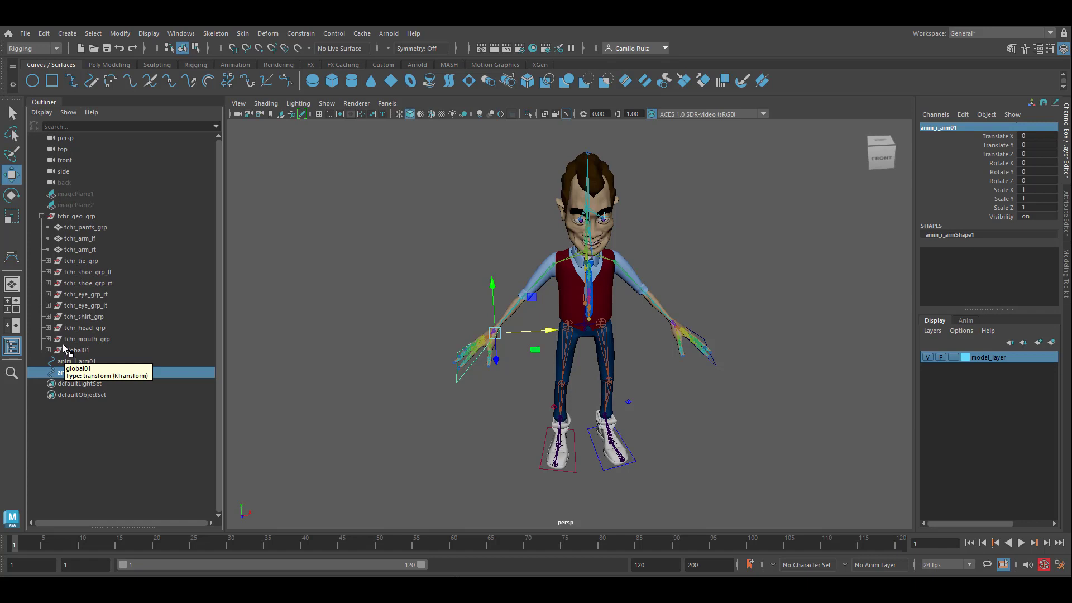
Parent the two arm control curves under the controls01 group inside global01.
left_click(48, 350)
left_click(55, 383)
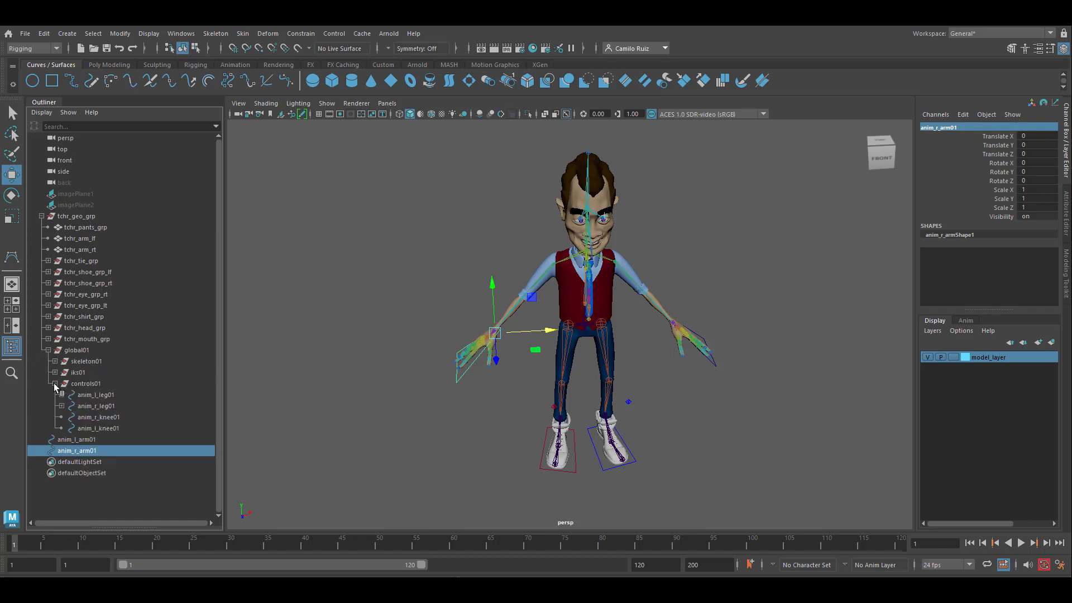
left_click(87, 441, "ctrl")
left_click_drag(88, 444, 99, 388)
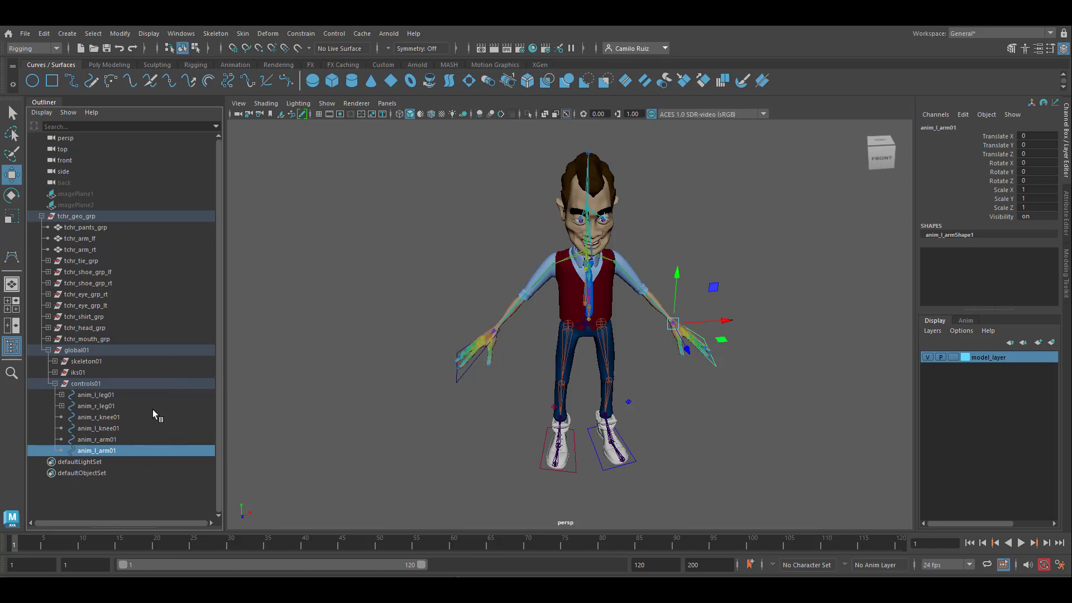
Lock and hide the scale and visibility channels of anim_r_arm01 and anim_l_arm01 together.
left_click(139, 440, "ctrl")
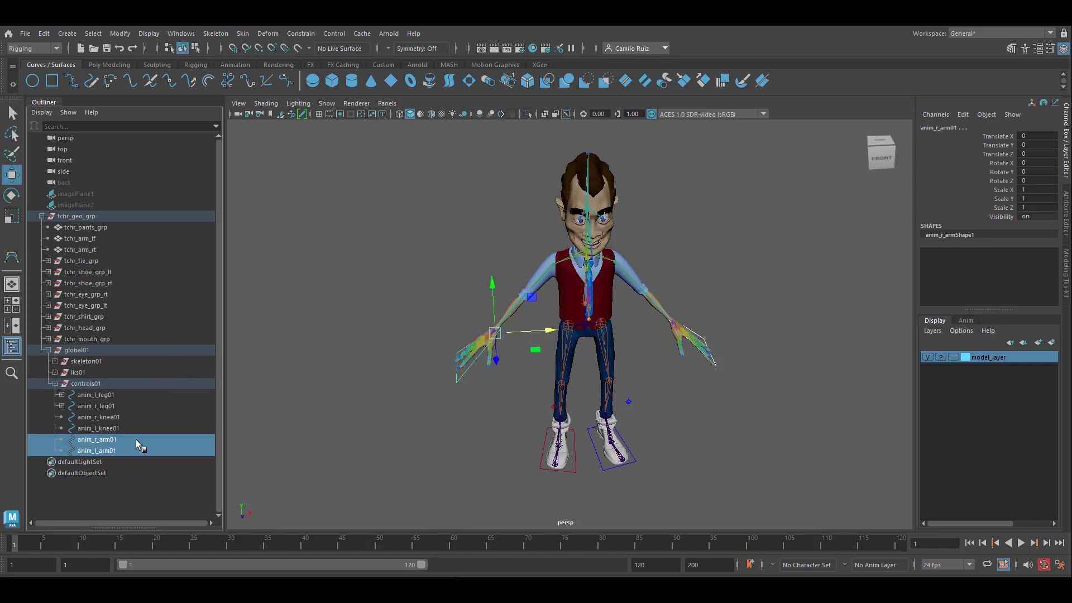
left_click_drag(1007, 194, 999, 218)
right_click(932, 217)
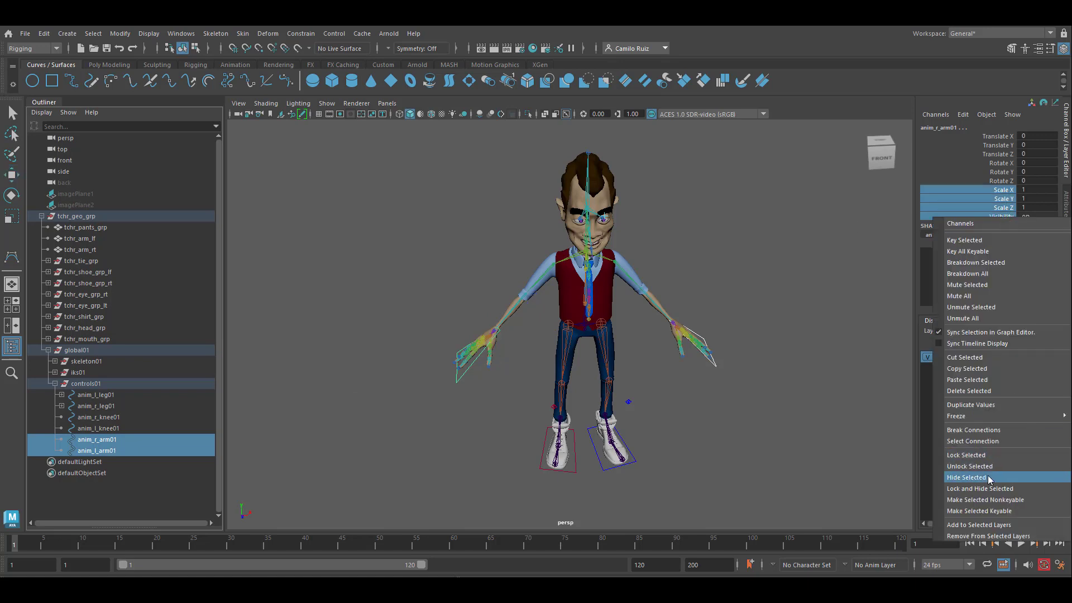
left_click(966, 484)
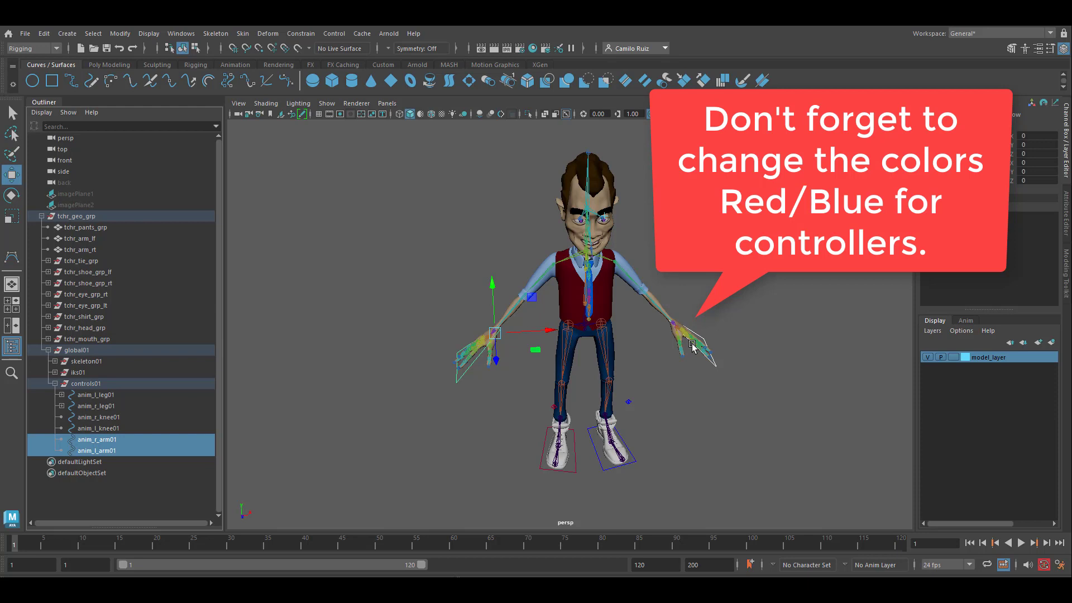
Point constrain the rp_l_arm01 IK handle to the anim_l_arm01 control.
left_click(121, 450)
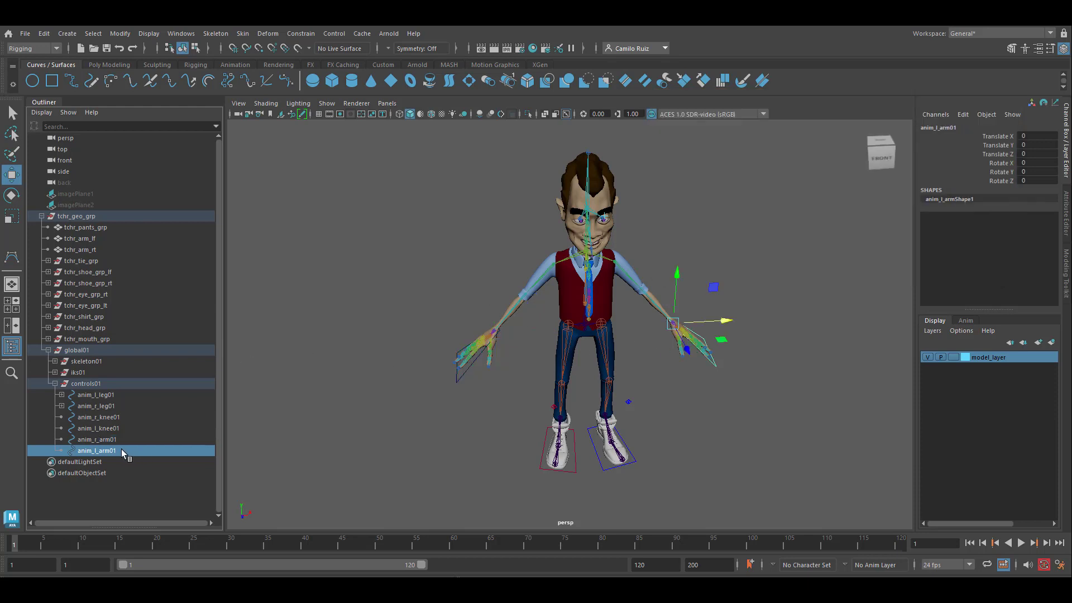
left_click_drag(642, 373, 589, 355, "alt")
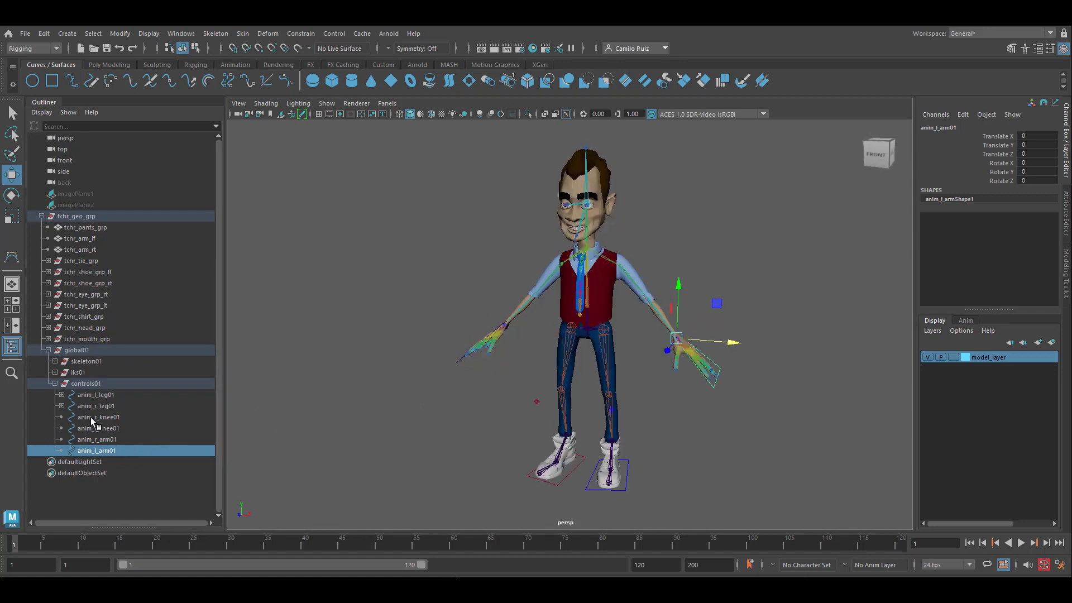
left_click(54, 372)
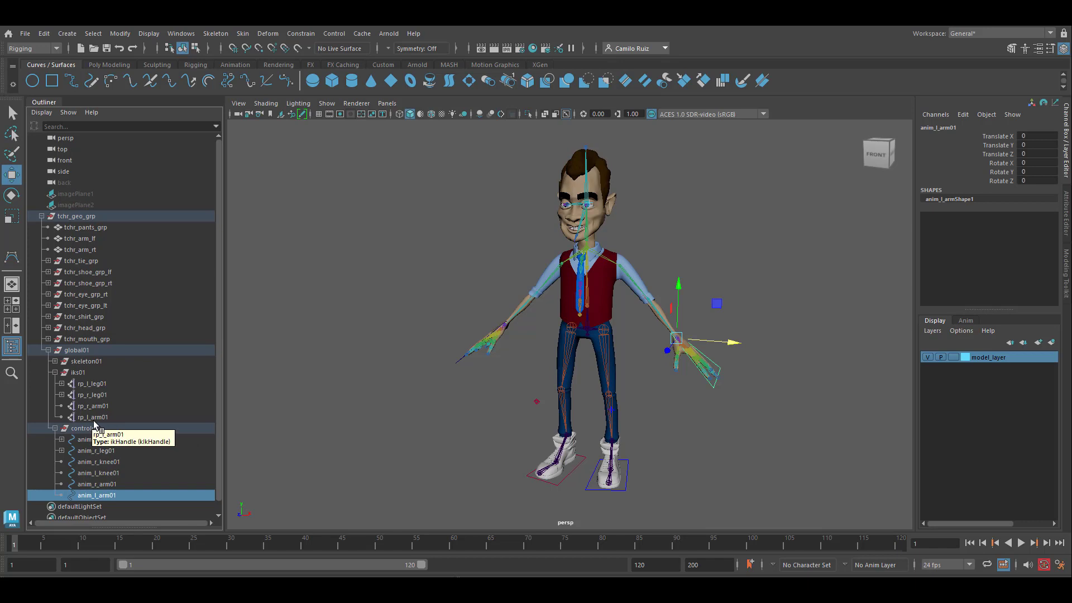
left_click(94, 419, "ctrl")
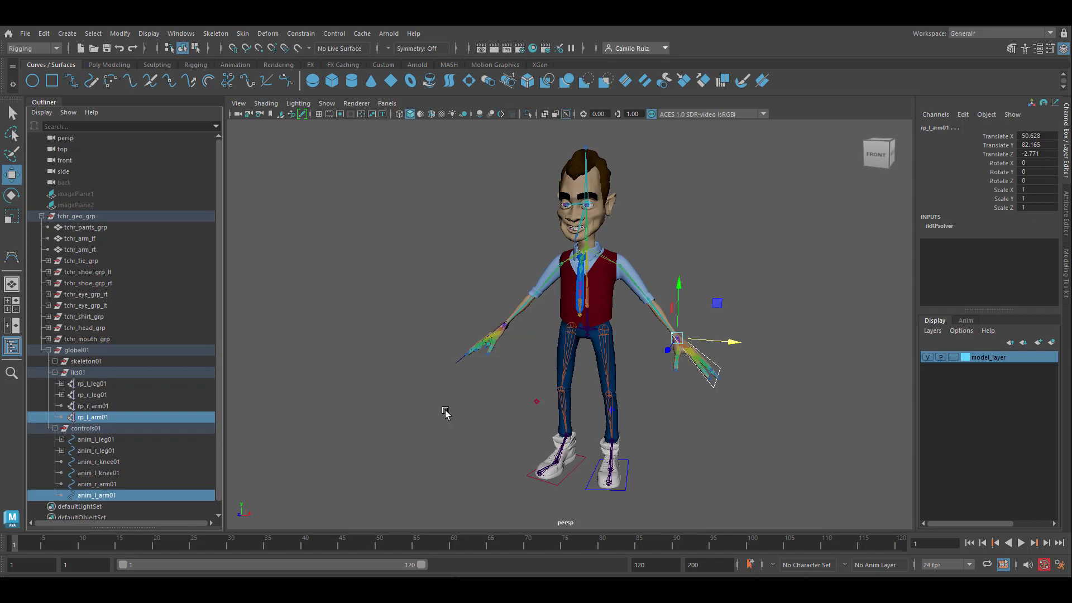
left_click(301, 35)
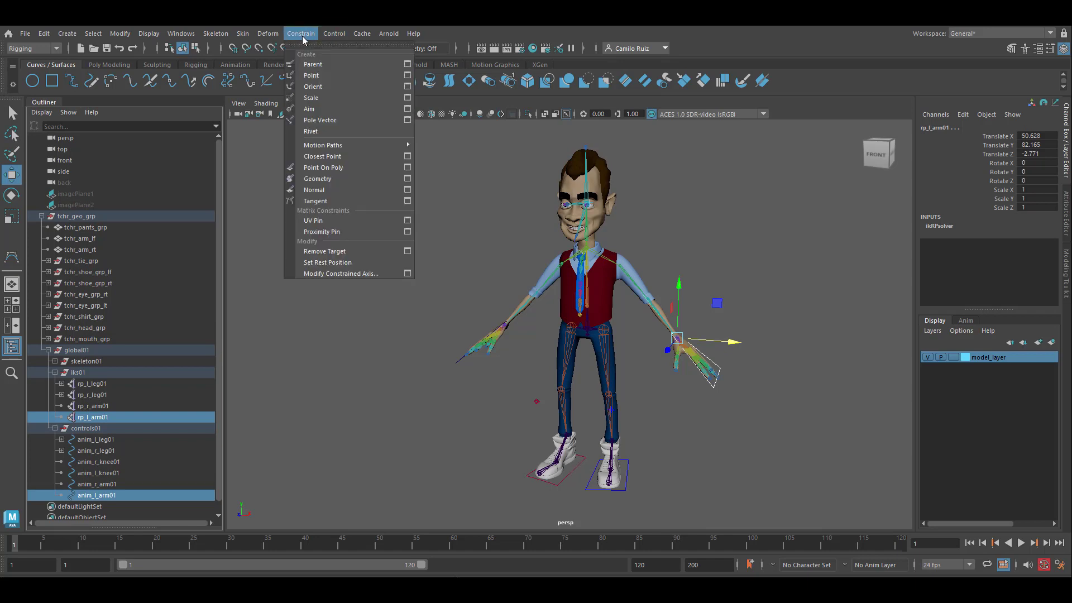
left_click(327, 76)
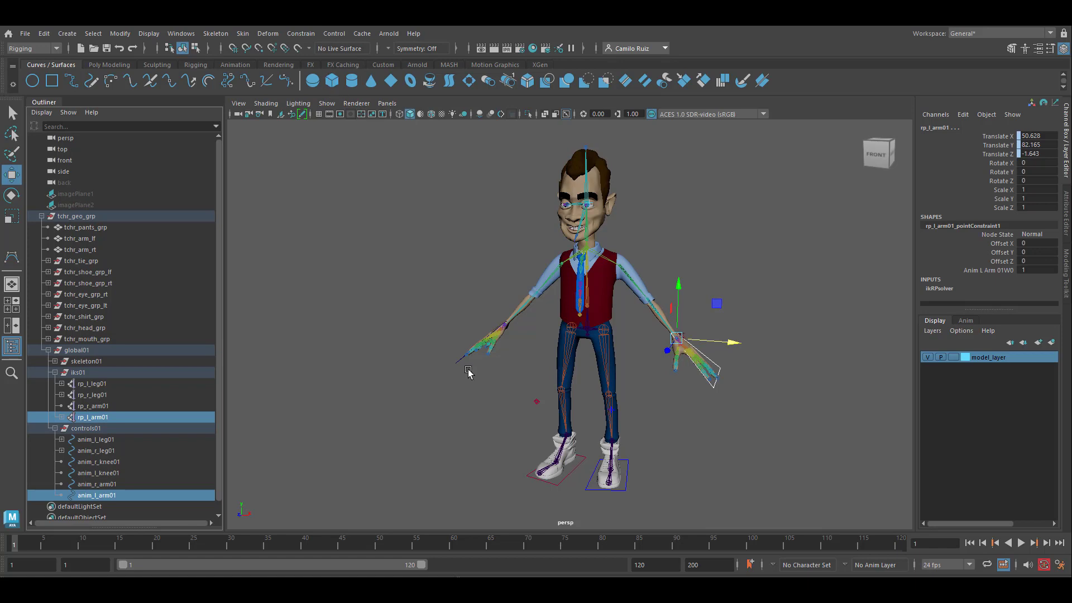
Point constrain the rp_r_arm01 IK handle to the anim_r_arm01 control.
scroll(142, 474, "down", 1)
left_click(98, 473)
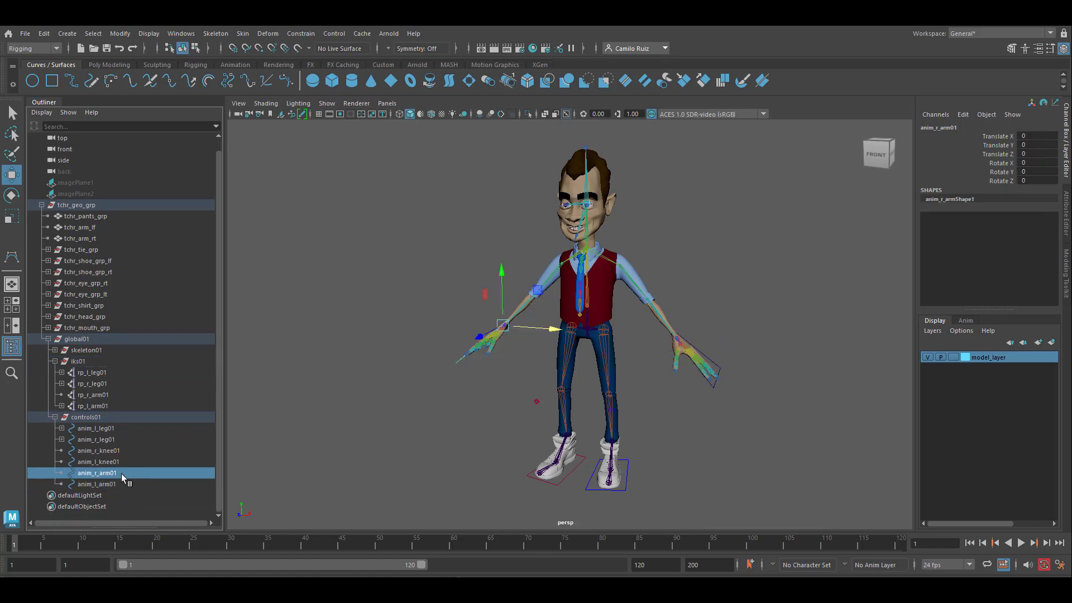
left_click(93, 395, "ctrl")
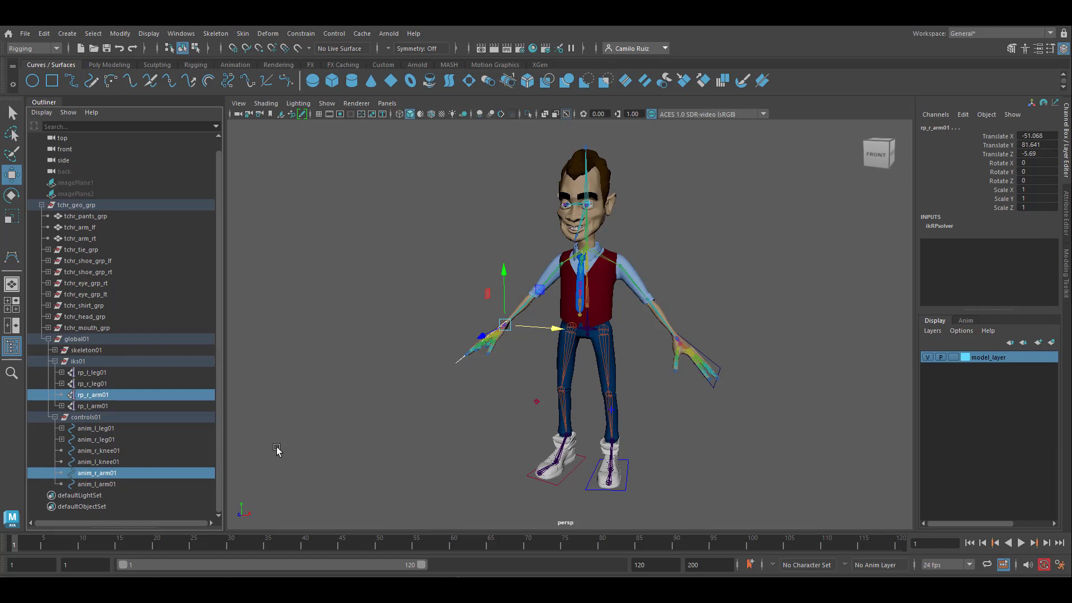
key("g")
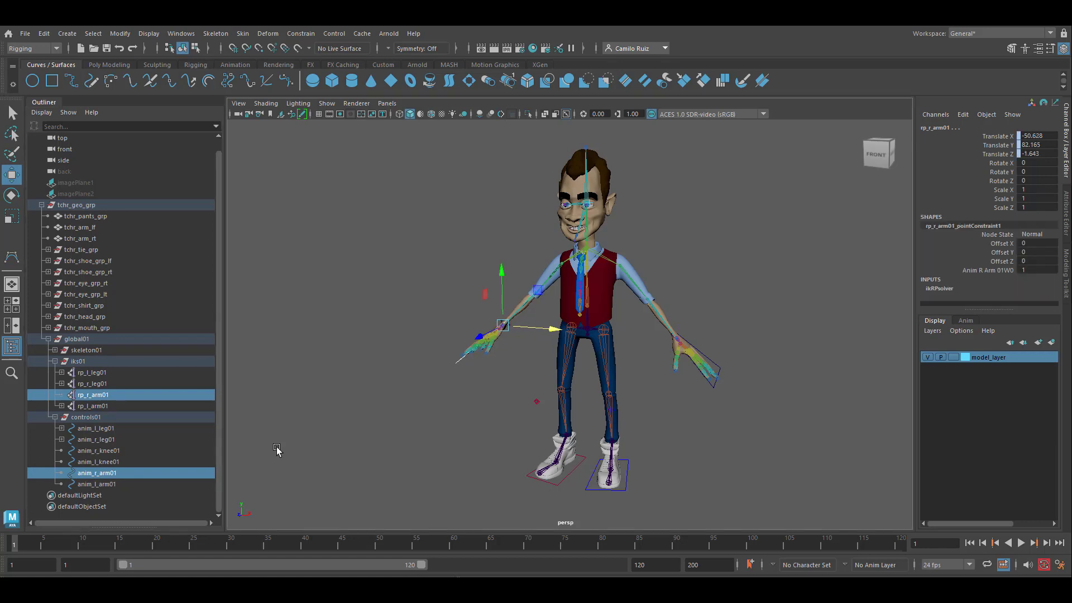
Select anim_l_arm01 and expand the skeleton01 hierarchy through the chest and left arm joints down to the left wrist.
left_click(115, 484)
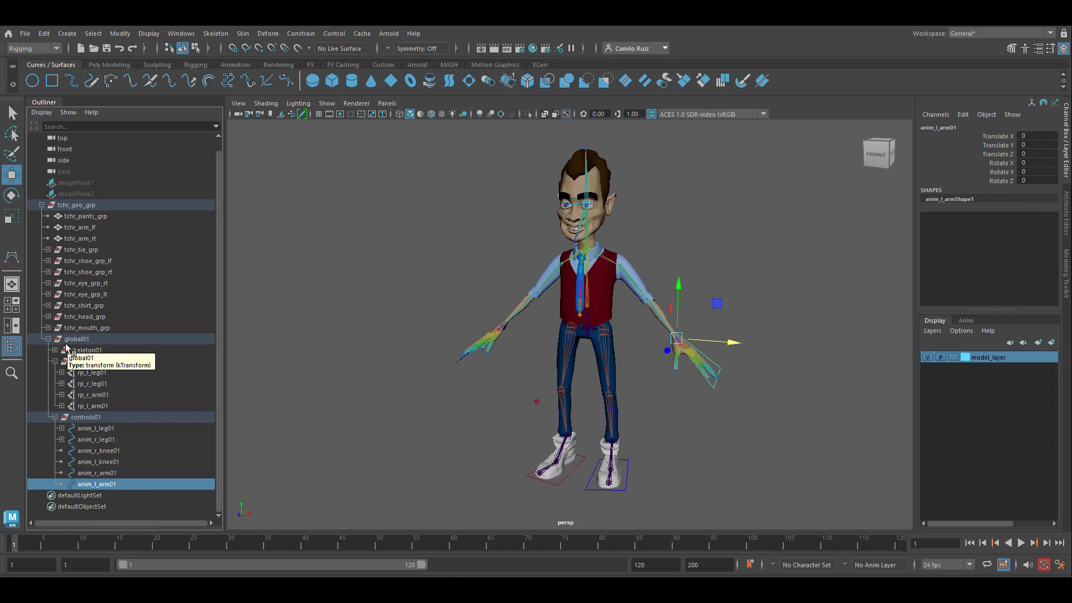
scroll(678, 359, "up", 6)
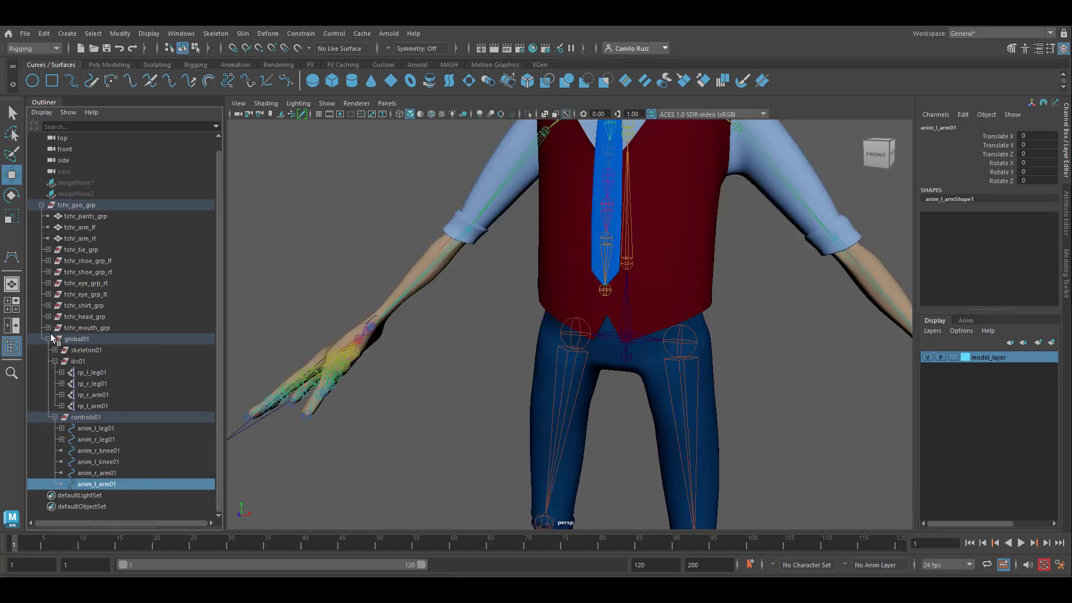
left_click(54, 350)
left_click(62, 361)
left_click(68, 383)
scroll(71, 369, "down", 2)
left_click(75, 350)
scroll(76, 350, "down", 1)
left_click(82, 351)
left_click(68, 294)
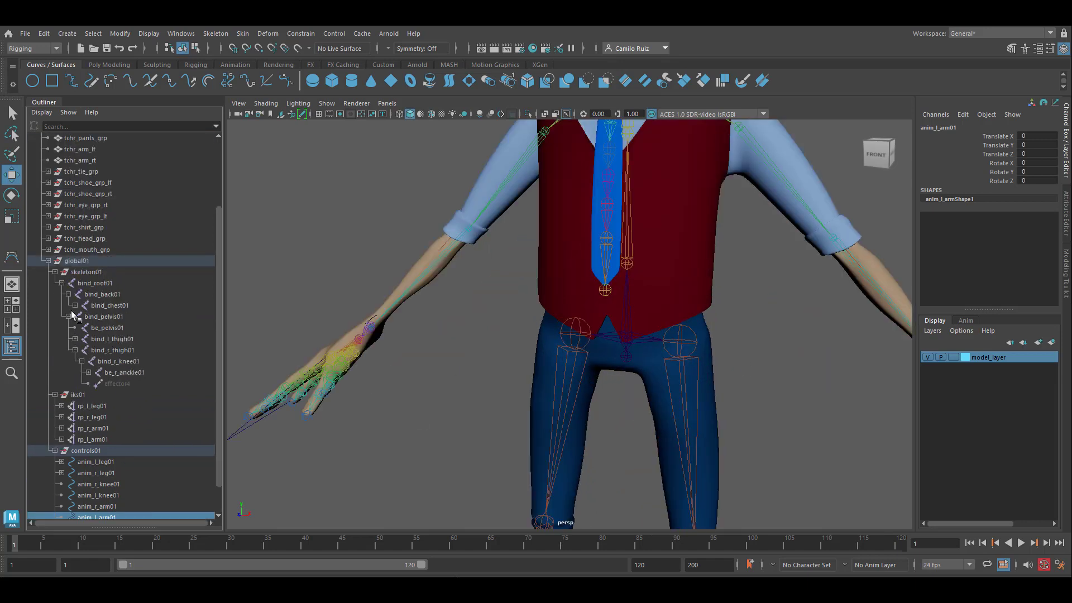
left_click(75, 306)
left_click(82, 317)
left_click(88, 339)
left_click(95, 350)
left_click(102, 362)
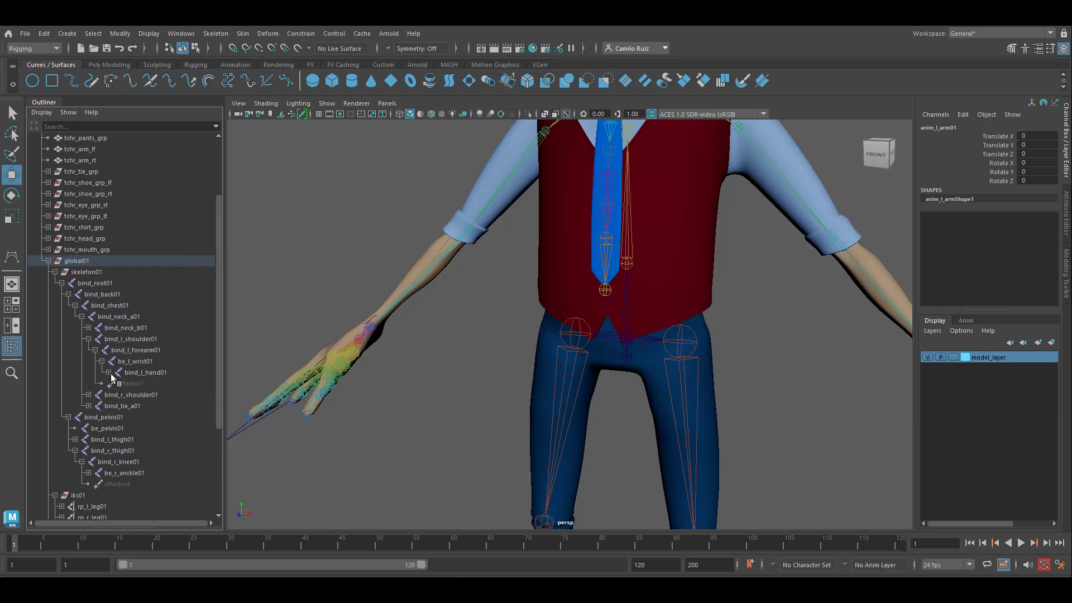
Orient constrain the bind_l_hand01 joint to the anim_l_arm01 control.
left_click(108, 372)
left_click(148, 374)
scroll(769, 404, "down", 3)
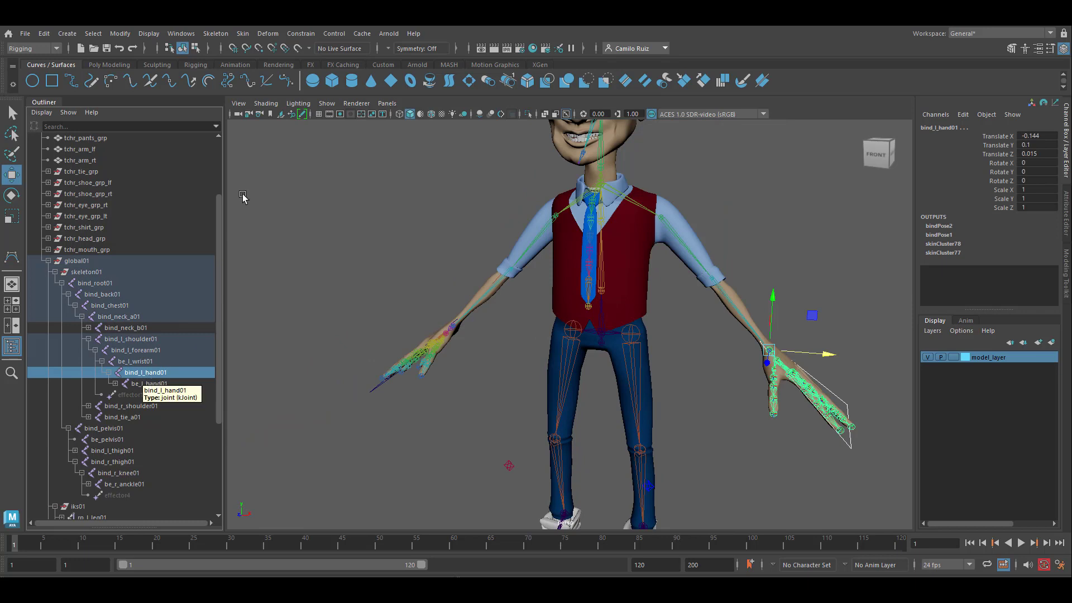
left_click(300, 34)
left_click(315, 88)
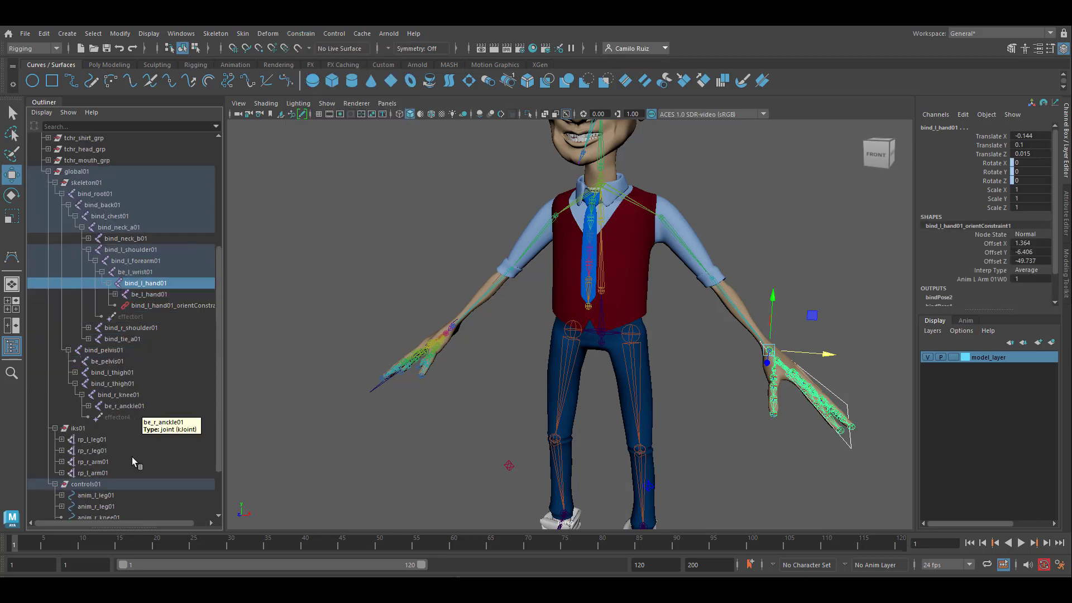
Orient constrain the bind_r_hand01 joint to the anim_r_arm01 control.
scroll(131, 456, "down", 3)
left_click(115, 474)
scroll(103, 251, "up", 4)
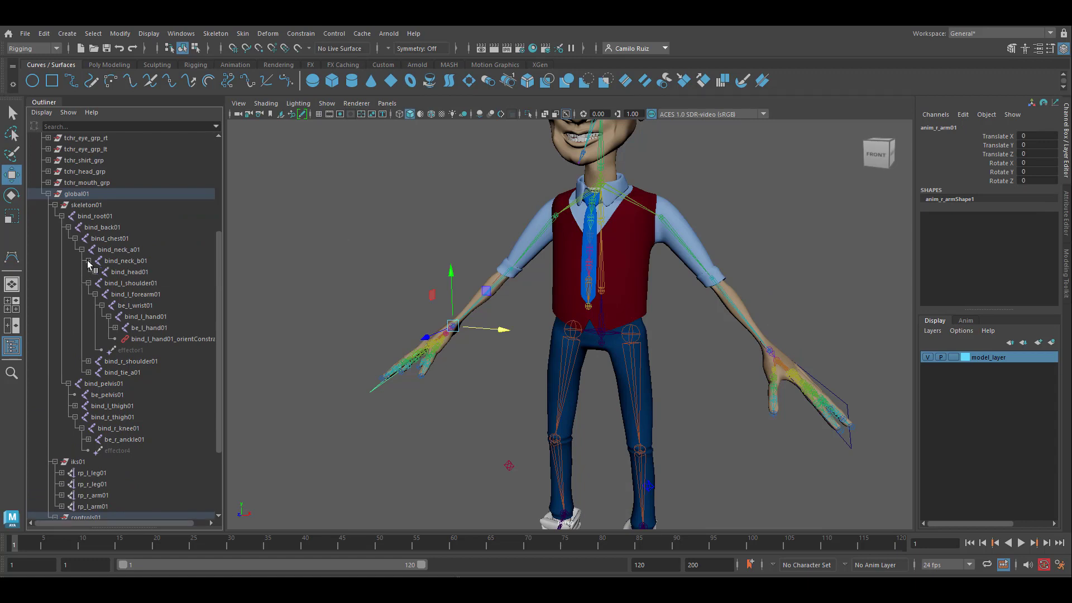
left_click(89, 351)
left_click(142, 384, "ctrl")
scroll(154, 386, "down", 4)
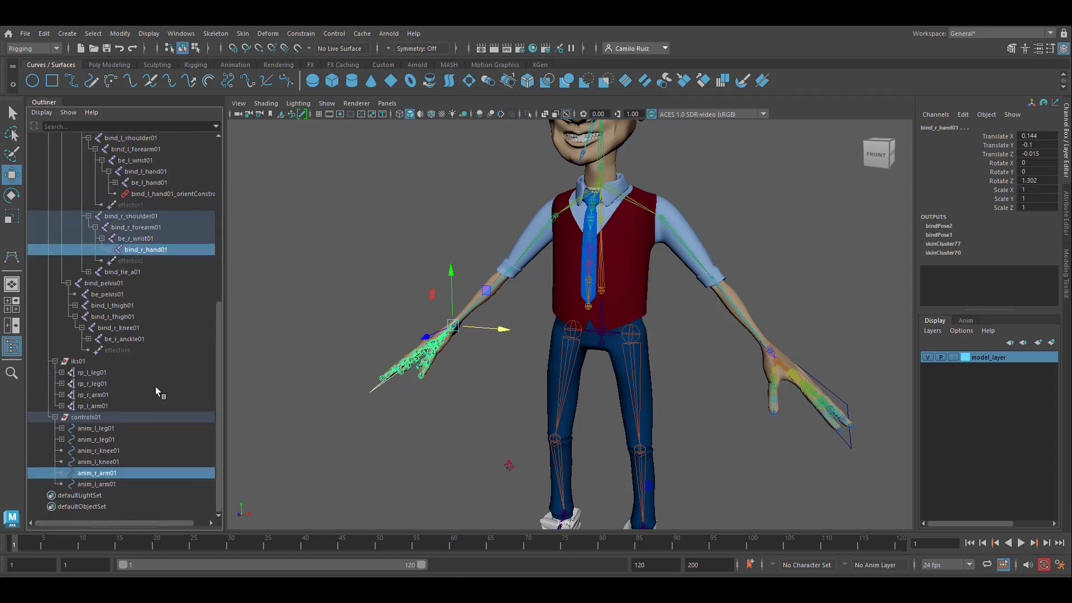
left_click(301, 33)
left_click(328, 88)
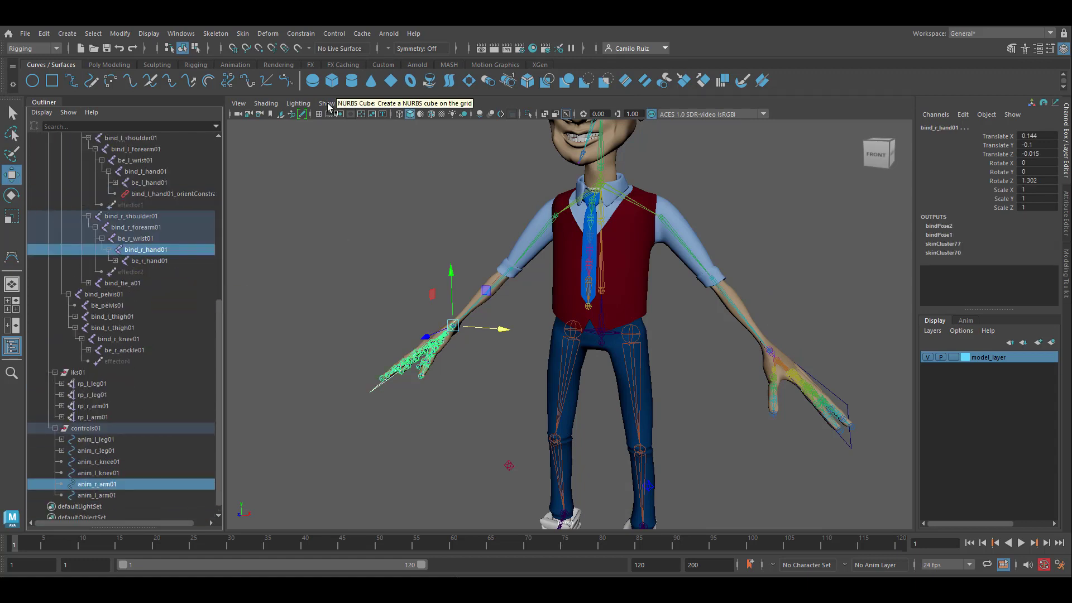
Move and rotate the anim_l_arm01 control to test how the left arm and hand follow it.
left_click(817, 383)
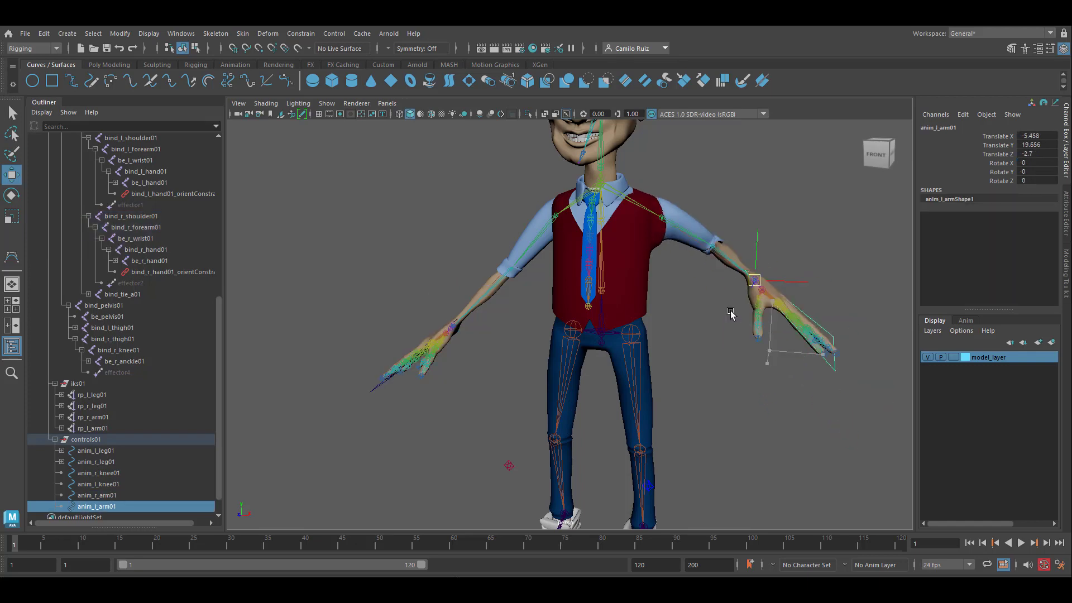
key("e")
left_click_drag(768, 351, 664, 420, "alt")
middle_click_drag(664, 420, 670, 318, "alt")
left_click_drag(670, 335, 726, 262)
key("ctrl+z")
key("w")
left_click_drag(564, 371, 667, 363, "alt")
key("e")
mouse_move(781, 297)
left_mouse_down()
mouse_move(747, 261)
mouse_move(770, 299)
left_mouse_up()
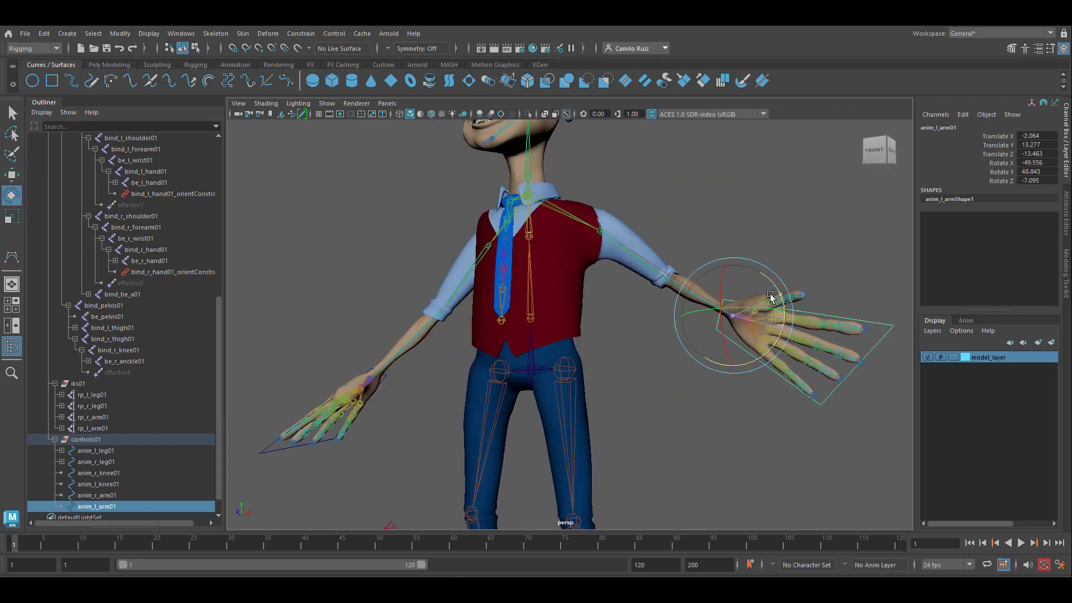
Try further arm control movements and rotations to check the rig, undoing trial poses along the way.
left_click_drag(435, 279, 581, 310, "alt")
left_click(401, 393)
left_click_drag(403, 393, 418, 385, "alt")
left_click_drag(476, 303, 400, 290)
key("ctrl+z")
key("ctrl+z")
left_click_drag(474, 282, 424, 312)
left_click(6, 178)
key("ctrl+z")
left_click_drag(693, 318, 437, 385, "alt")
scroll(596, 289, "down", 4)
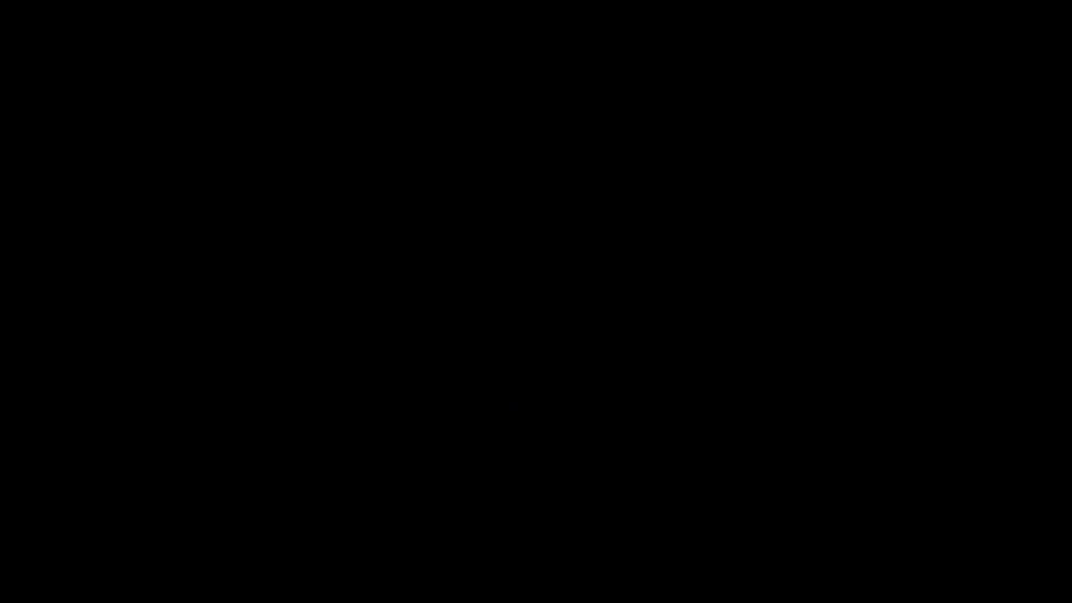